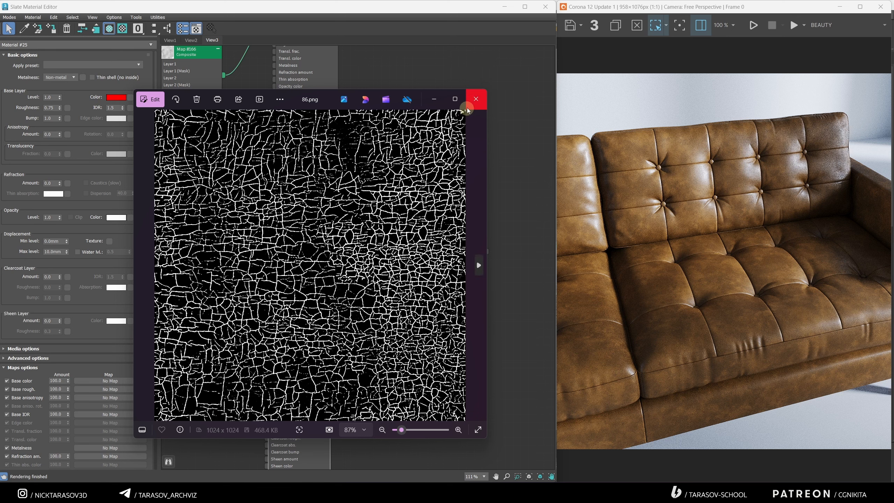
# - Connect the 86.png crack bitmap to the layered material as the mask of layer 1
pyautogui.click(476, 98)
pyautogui.moveTo(277, 271); pyautogui.dragTo(276, 270)
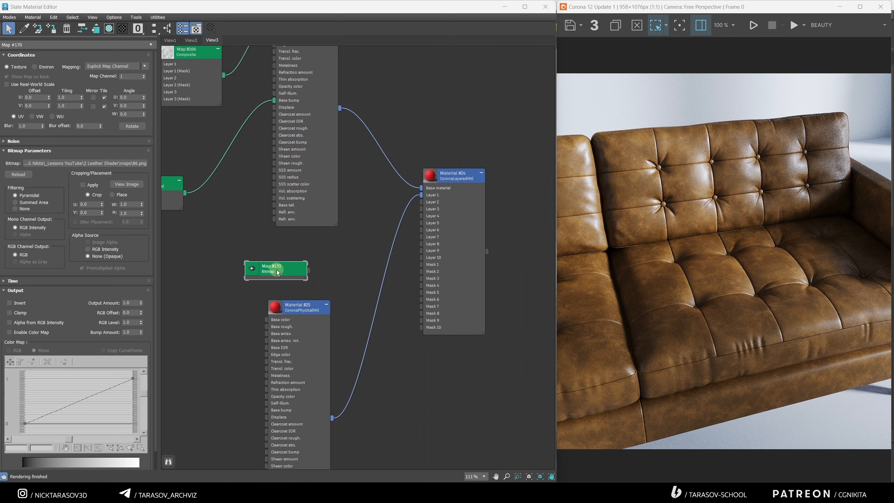
pyautogui.doubleClick(454, 176)
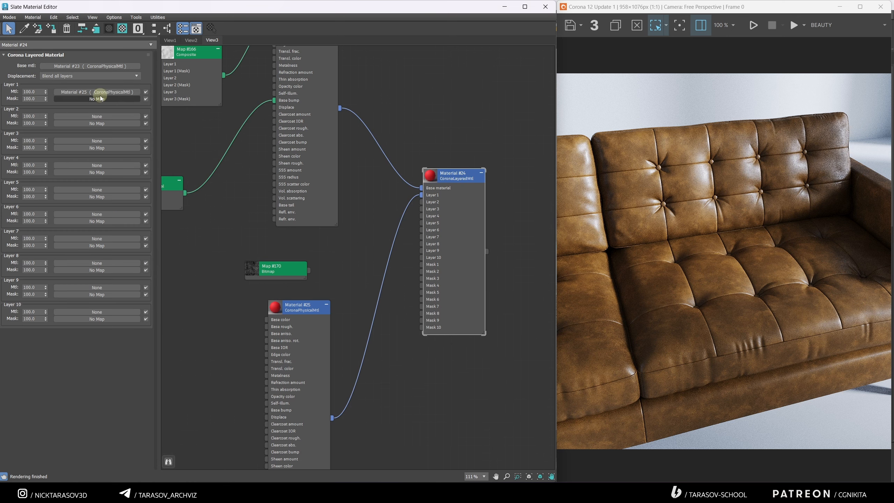
pyautogui.moveTo(309, 270); pyautogui.dragTo(121, 98)
pyautogui.click(262, 270)
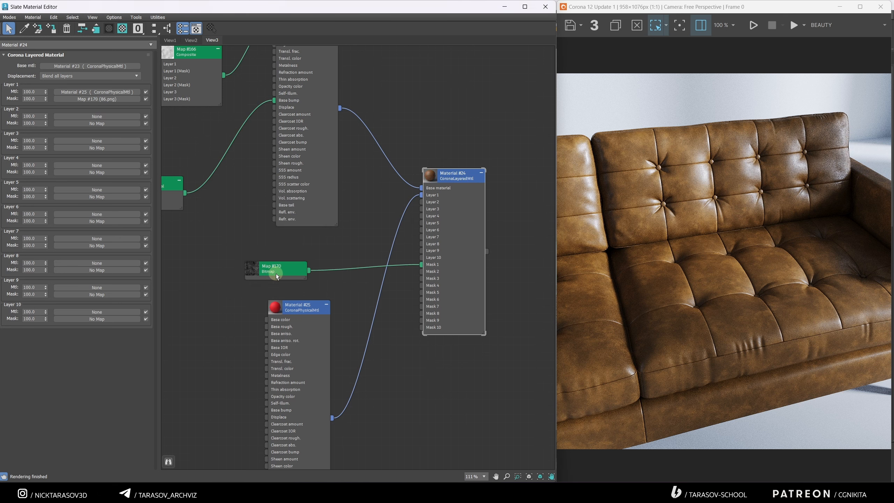
# - Start interactive rendering and assign the layered material to the sofa to check the masked red layer
pyautogui.click(757, 25)
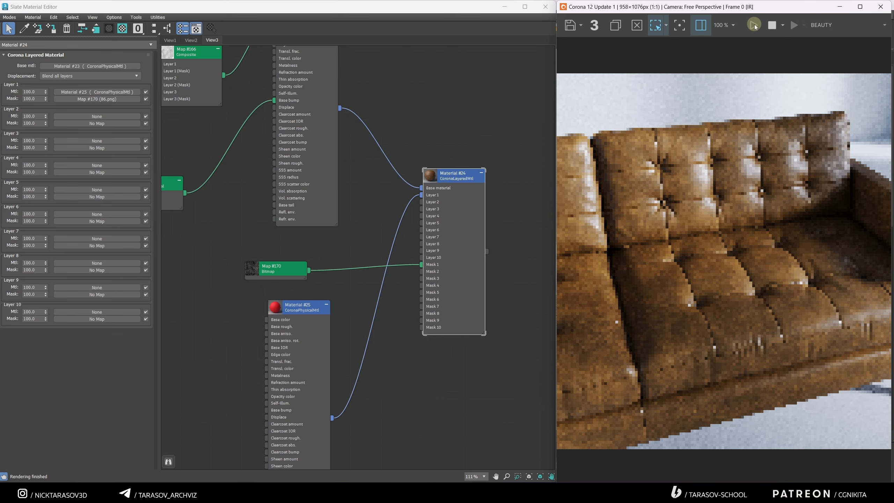
pyautogui.click(467, 176)
pyautogui.moveTo(465, 180); pyautogui.dragTo(473, 187)
pyautogui.moveTo(493, 258); pyautogui.dragTo(750, 292)
pyautogui.scroll(1, 750, 292)
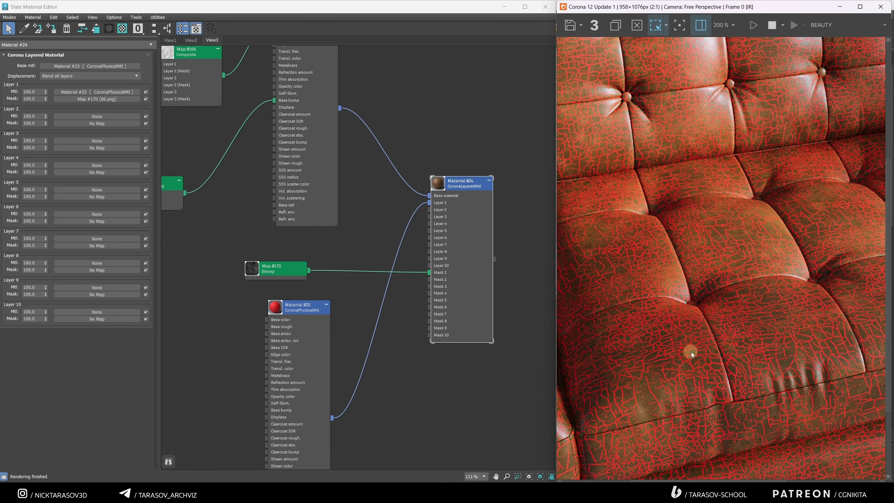
pyautogui.scroll(1, 691, 347)
pyautogui.scroll(-1, 668, 341)
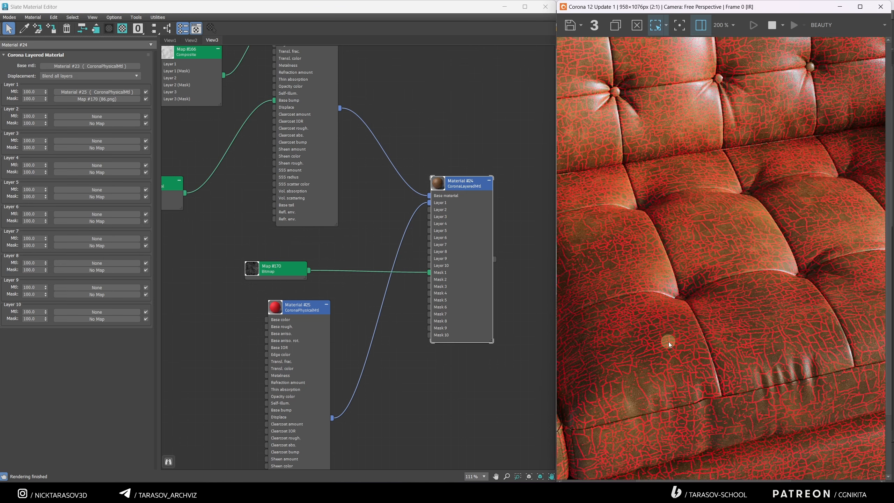
pyautogui.scroll(3, 640, 382)
pyautogui.scroll(-2, 698, 404)
pyautogui.scroll(-1, 698, 404)
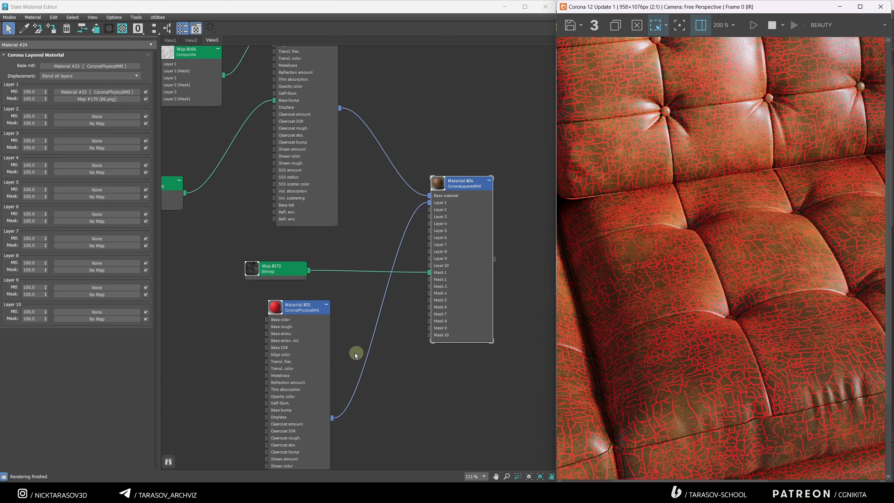
# - Change the layer 1 crack material's base color from red to a muted orange-brown
pyautogui.doubleClick(302, 314)
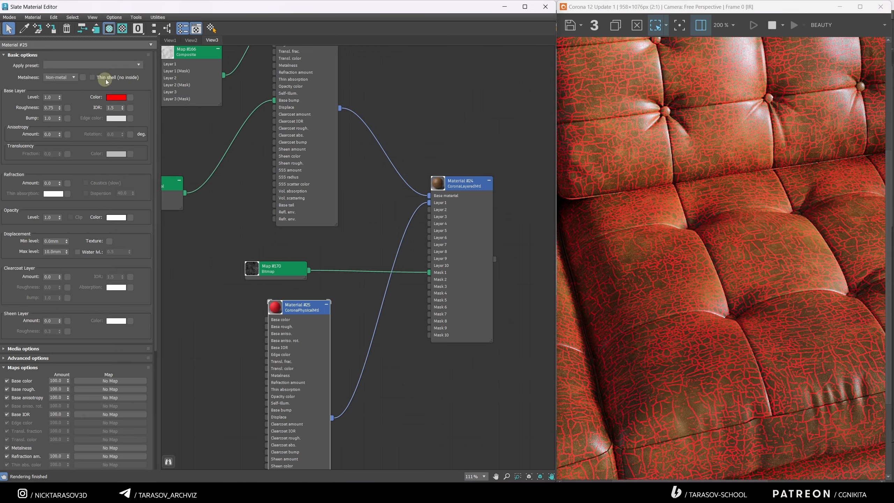
pyautogui.click(116, 97)
pyautogui.click(149, 143)
pyautogui.click(136, 151)
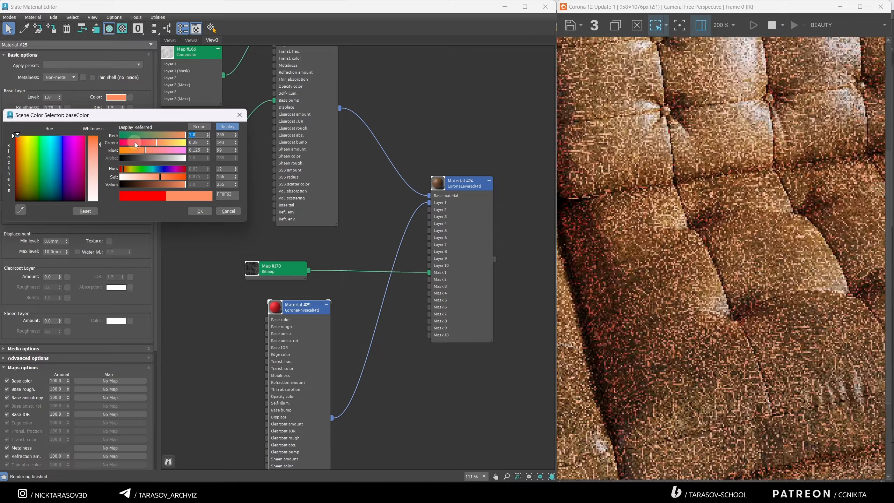
pyautogui.click(124, 169)
pyautogui.click(163, 183)
pyautogui.click(198, 212)
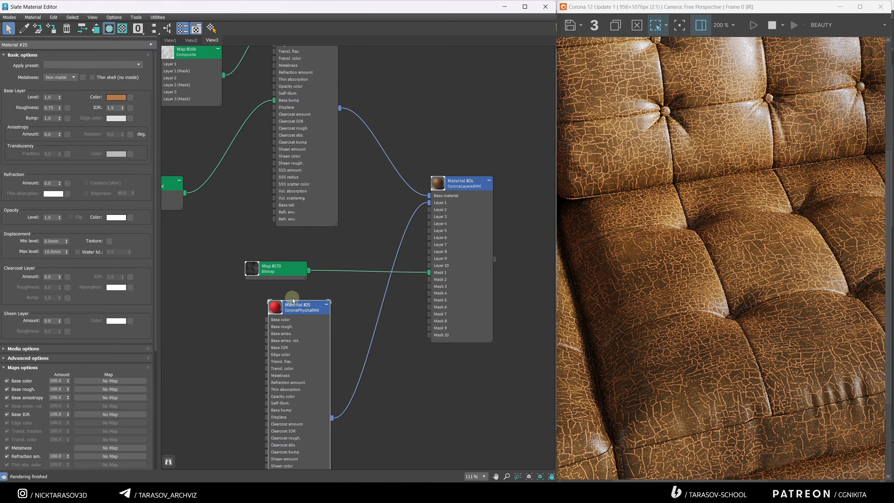
# - Set the crack material's base roughness to 0.85
pyautogui.click(52, 108)
pyautogui.write('0.85')
pyautogui.press('Return')
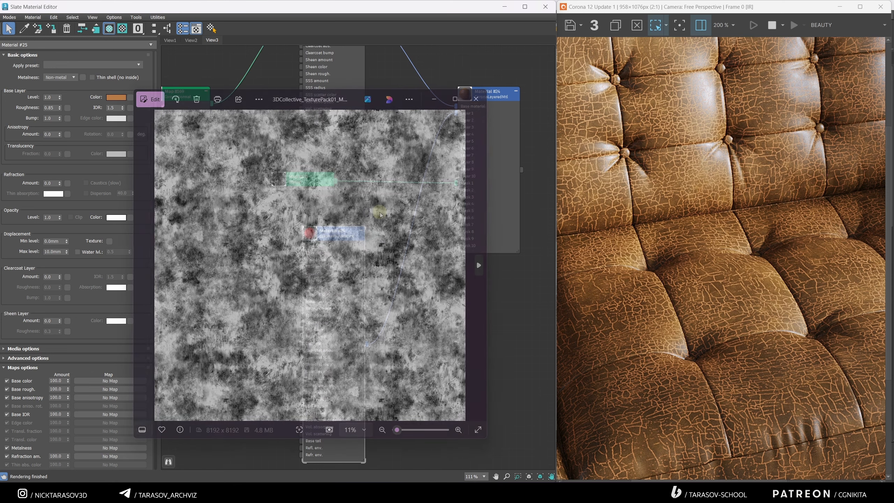
# - Connect the 3DCollective_TexturePack01 mask bitmap to the crack material's base color and set that map's amount to 7
pyautogui.click(472, 98)
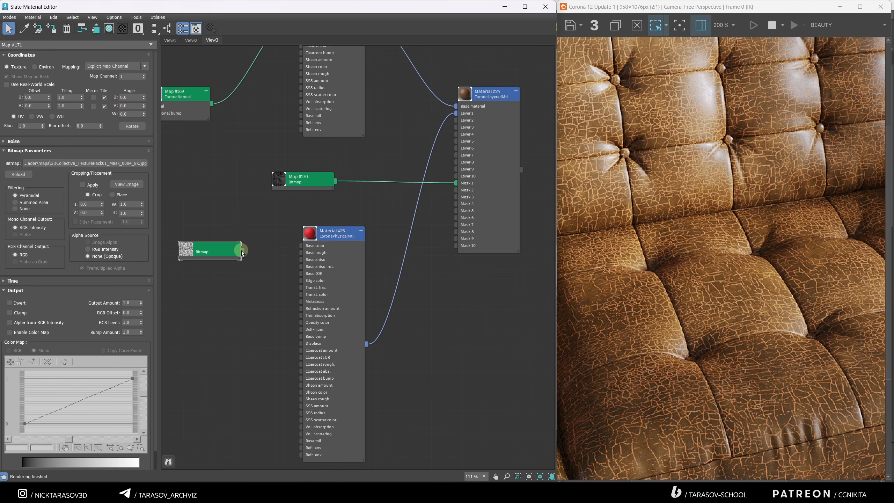
pyautogui.moveTo(263, 248); pyautogui.dragTo(301, 246)
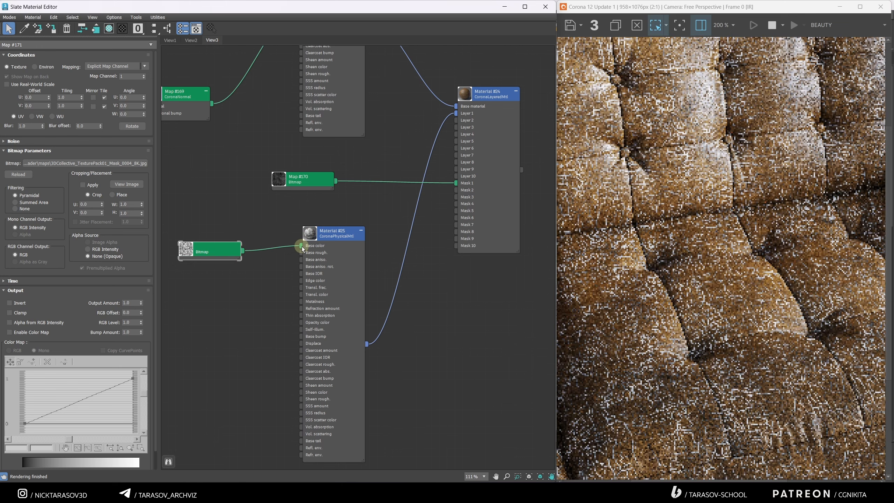
pyautogui.doubleClick(329, 235)
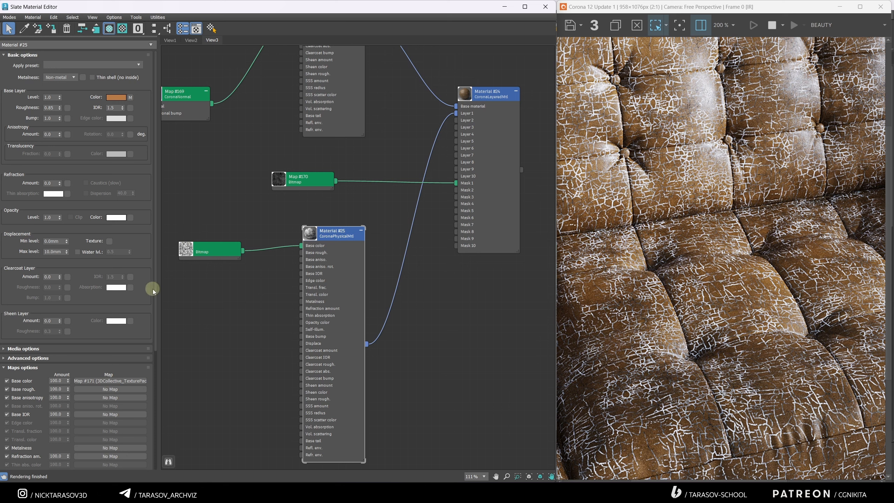
pyautogui.moveTo(154, 254); pyautogui.dragTo(152, 316)
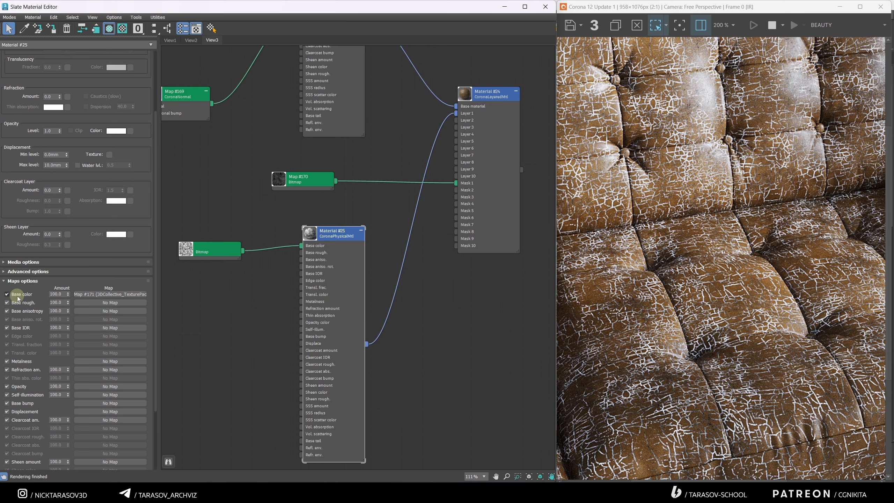
pyautogui.click(53, 294)
pyautogui.write('7')
pyautogui.press('Return')
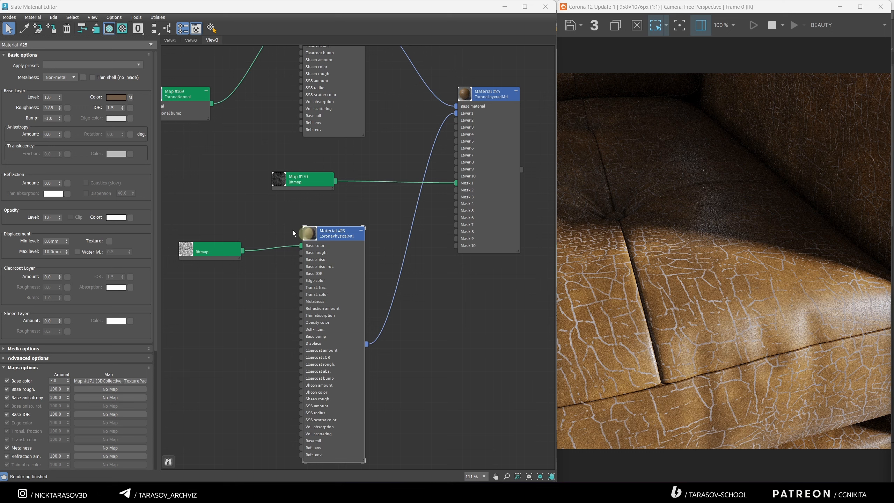
# - Connect the 86.png crack bitmap to the crack material's base bump and set the bump to -0.44
pyautogui.click(281, 180)
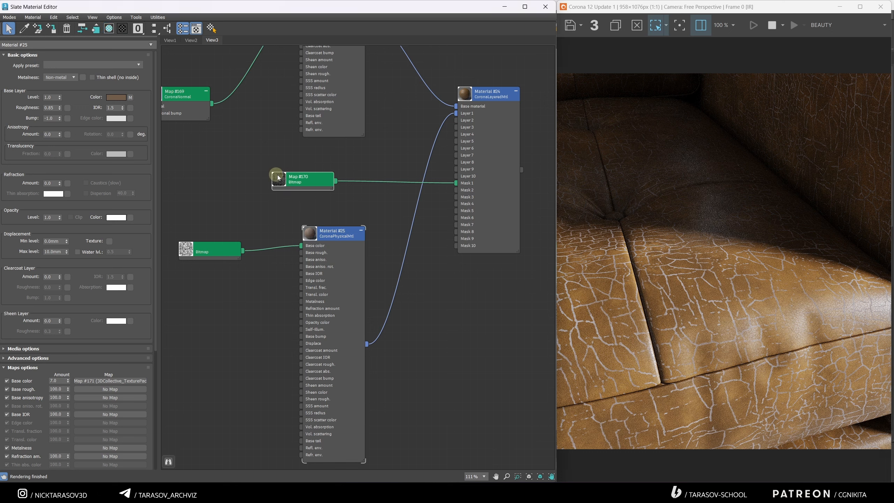
pyautogui.moveTo(301, 179); pyautogui.dragTo(269, 172)
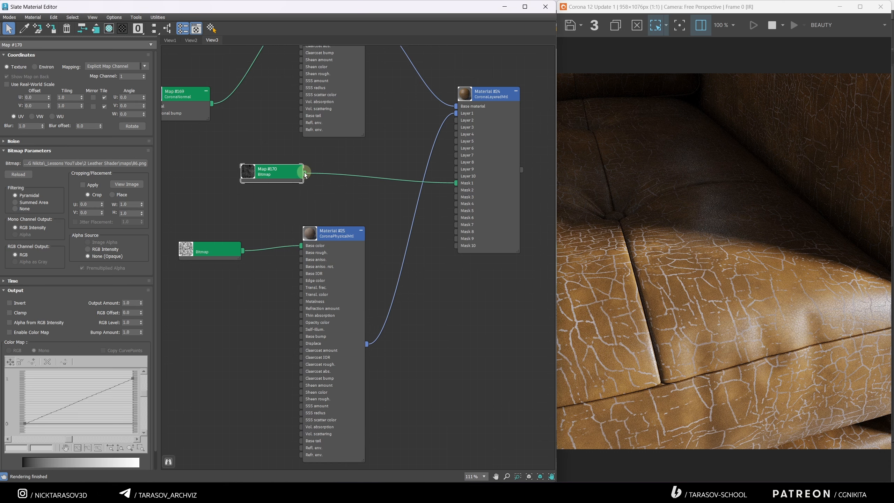
pyautogui.moveTo(278, 223); pyautogui.dragTo(302, 336)
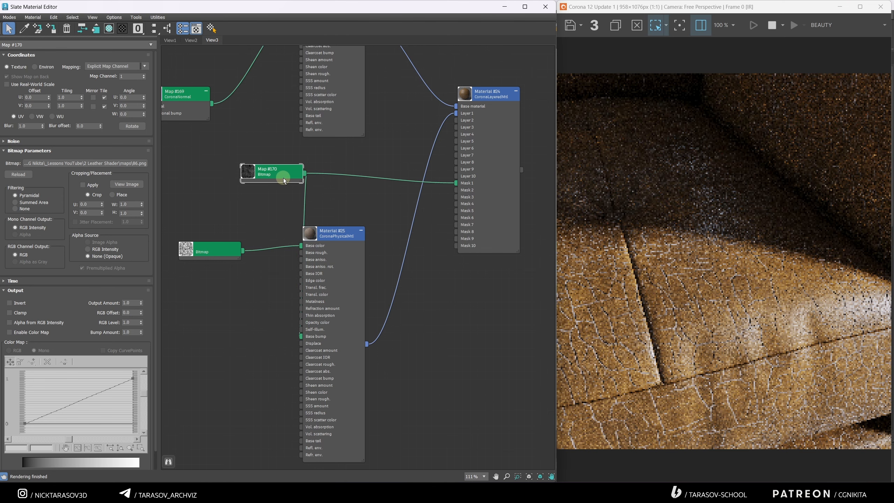
pyautogui.click(329, 233)
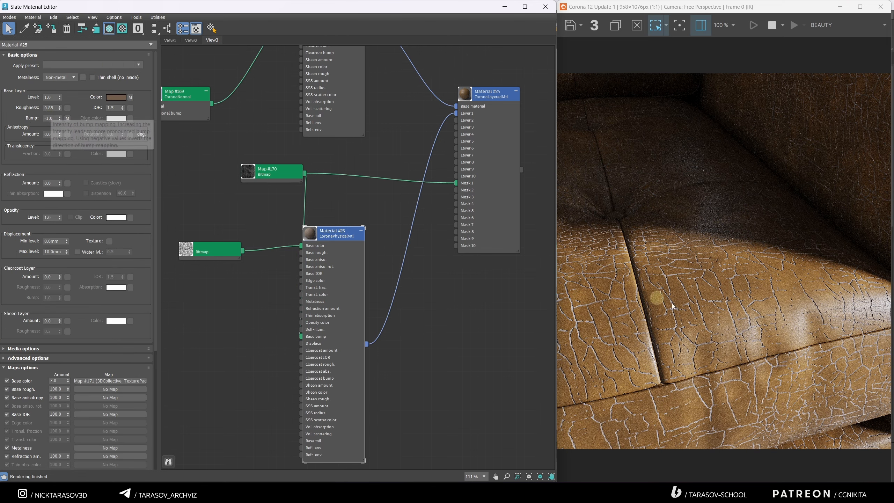
pyautogui.scroll(2, 735, 317)
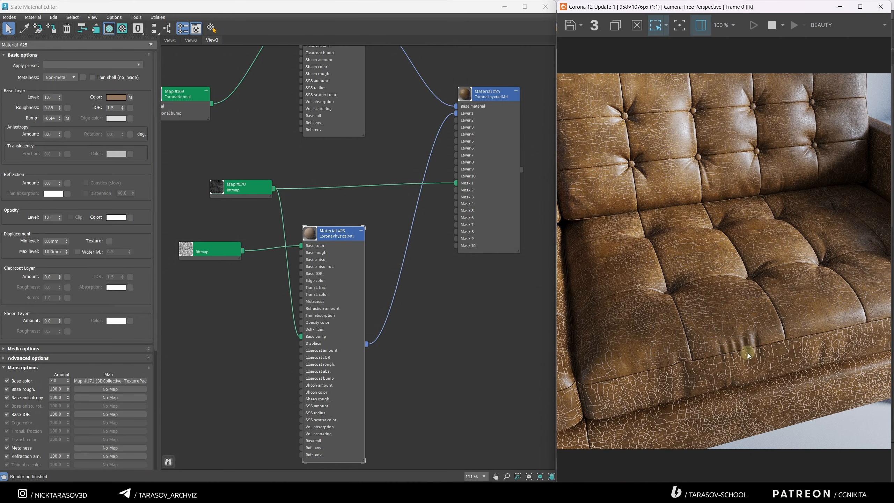
# - Create a CoronaAO map and connect it as the layered material's layer 1 mask in place of the crack bitmap
pyautogui.rightClick(435, 305)
pyautogui.moveTo(444, 319)
pyautogui.moveTo(517, 347)
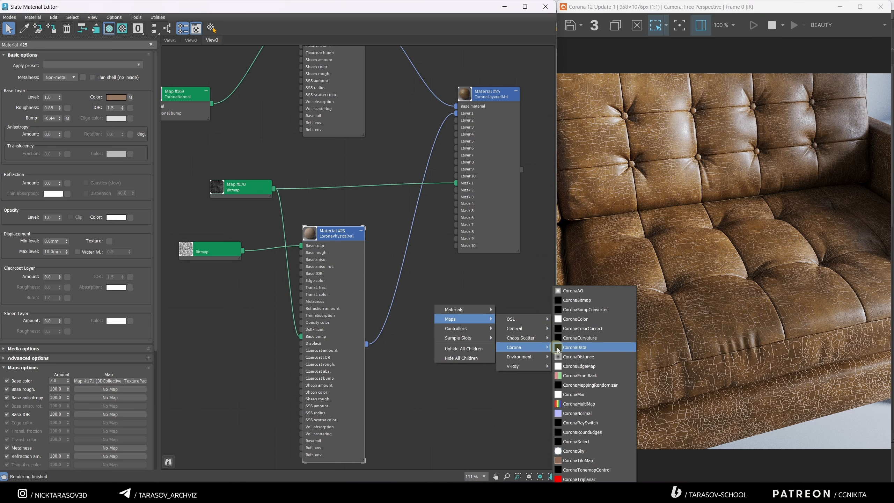
pyautogui.click(577, 291)
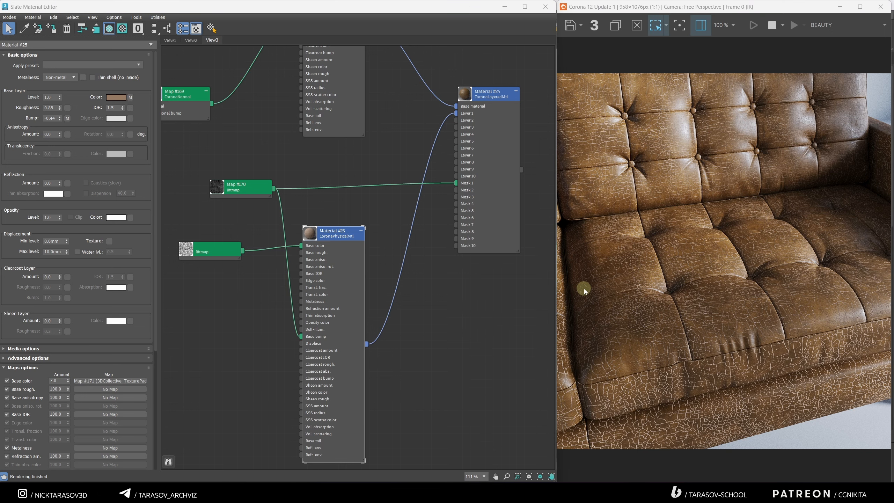
pyautogui.moveTo(470, 300); pyautogui.dragTo(475, 324, button='middle')
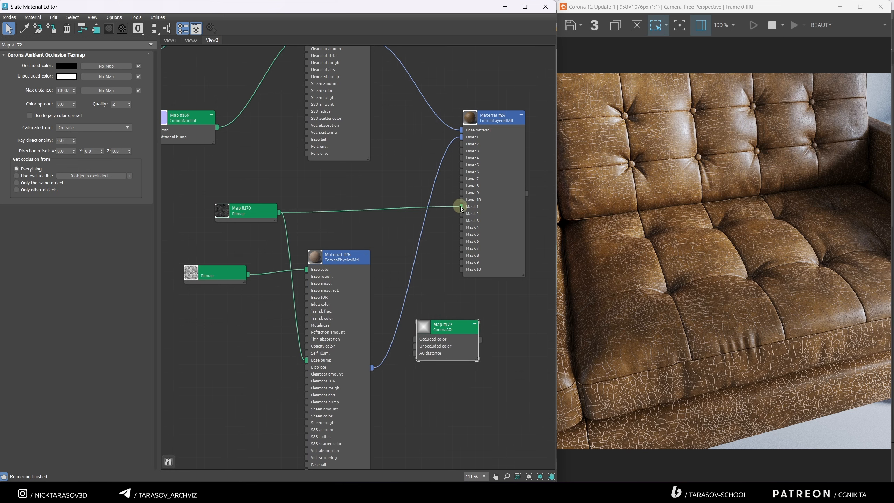
pyautogui.moveTo(461, 207); pyautogui.dragTo(369, 209)
pyautogui.moveTo(476, 335); pyautogui.dragTo(461, 207)
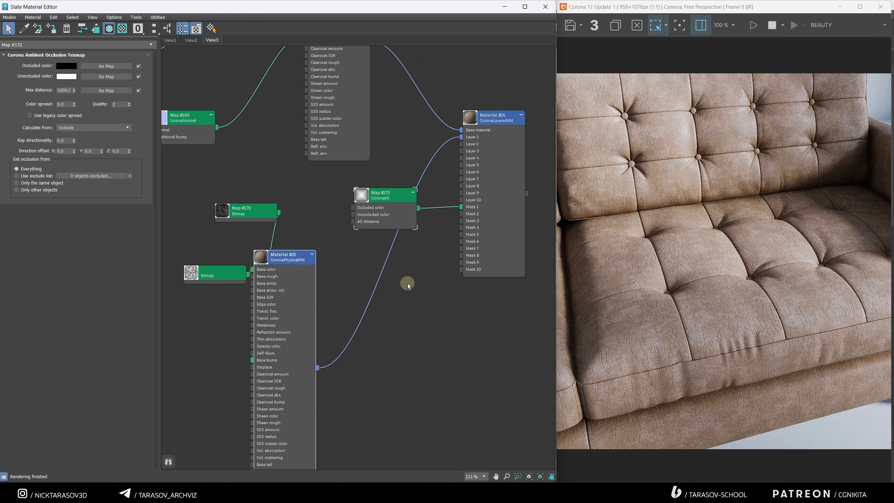
# - Create a Corona physical material with a pure red base color and connect it to layer 1 of the layered material
pyautogui.press('c')
pyautogui.moveTo(401, 300); pyautogui.dragTo(386, 264)
pyautogui.click(116, 97)
pyautogui.click(183, 85)
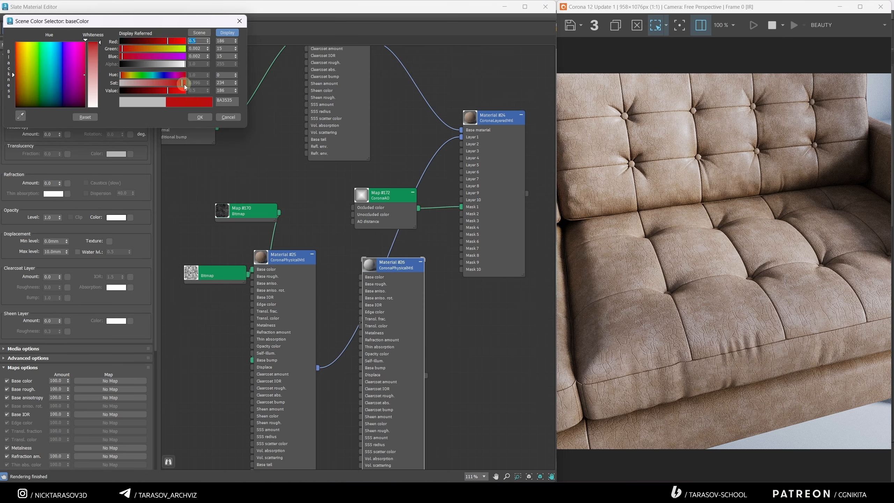
pyautogui.moveTo(185, 86); pyautogui.dragTo(188, 86)
pyautogui.click(200, 117)
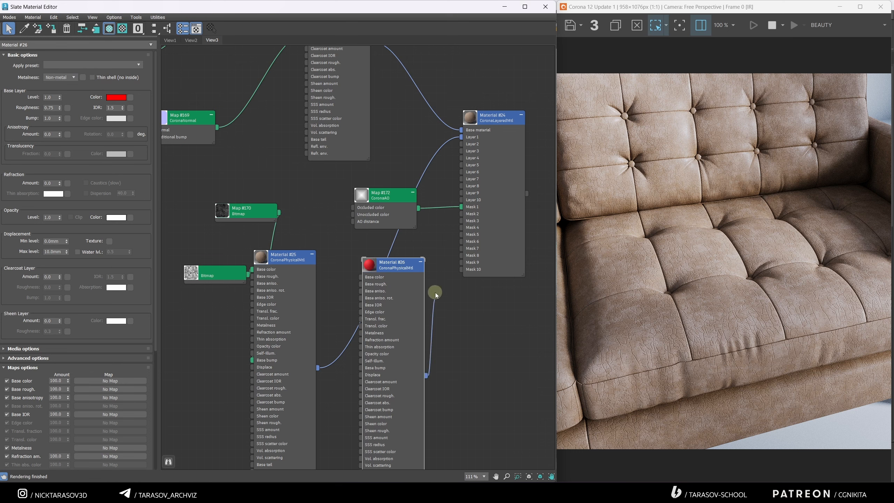
pyautogui.moveTo(435, 292); pyautogui.dragTo(461, 136)
# - Restart interactive rendering and swap the CoronaAO map's occluded and unoccluded colors
pyautogui.click(351, 192)
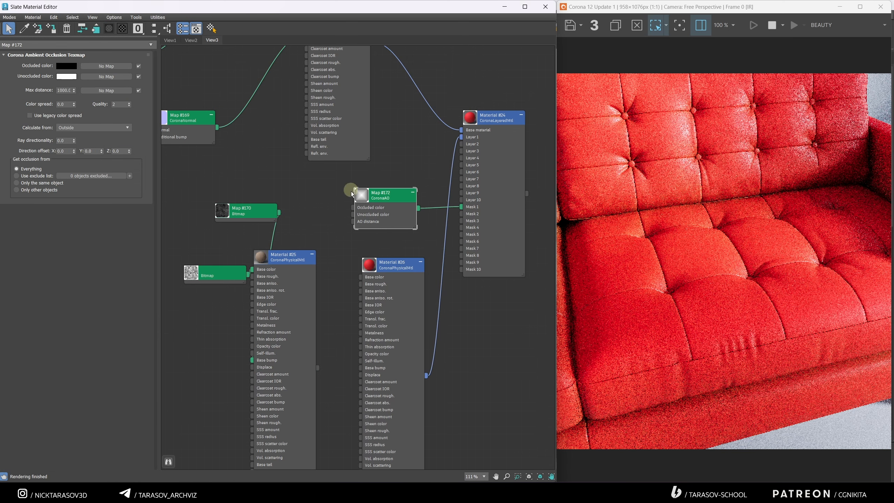
pyautogui.click(397, 210)
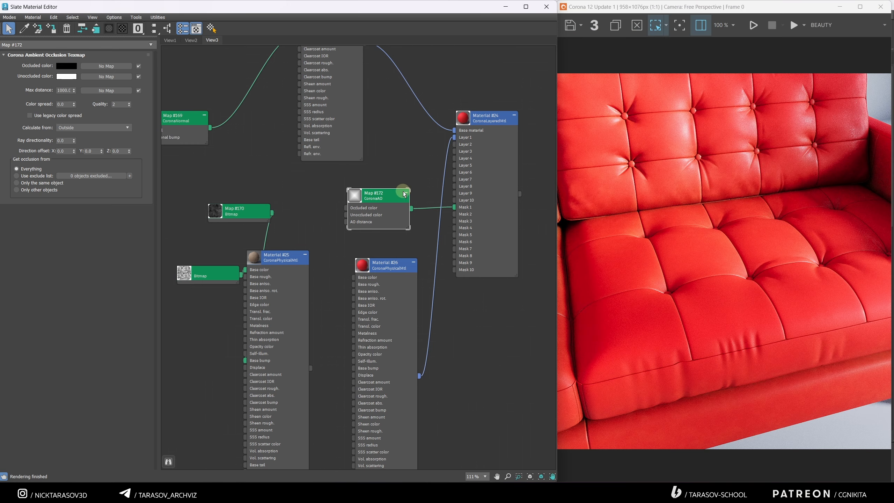
pyautogui.click(404, 202)
pyautogui.click(754, 26)
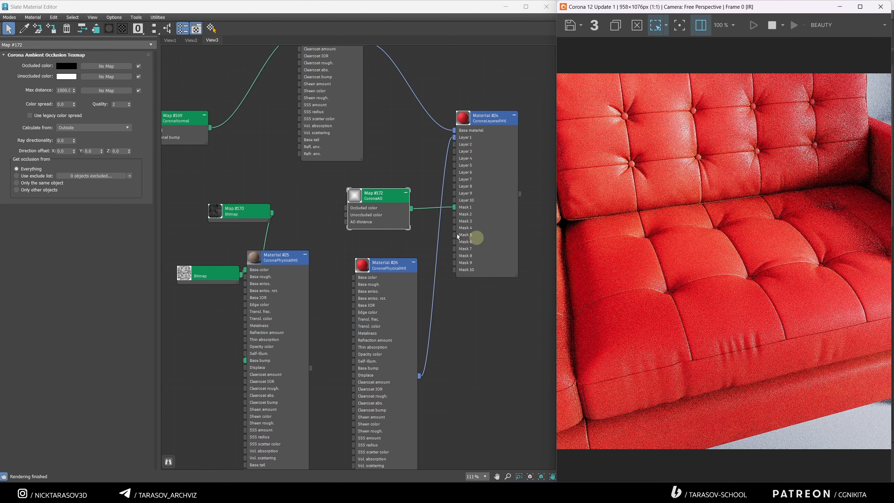
pyautogui.click(372, 198)
pyautogui.click(69, 76)
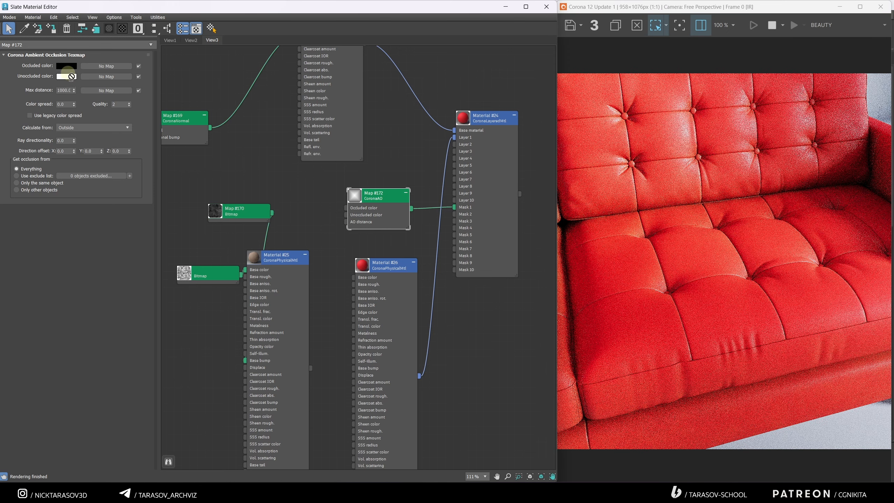
pyautogui.moveTo(68, 76); pyautogui.dragTo(68, 67)
pyautogui.moveTo(69, 76); pyautogui.dragTo(71, 72)
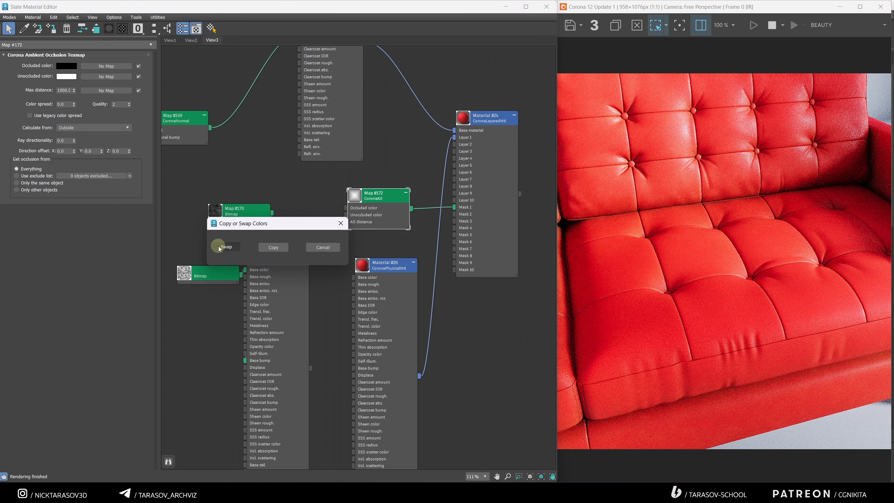
pyautogui.click(217, 246)
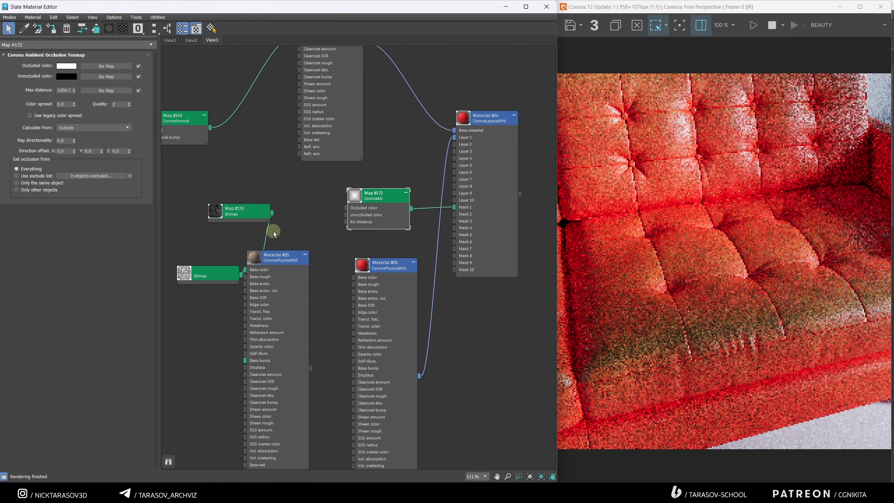
# - Set the CoronaAO map to calculate from Outside + Inside and reduce its max distance to 80 mm
pyautogui.click(104, 129)
pyautogui.click(87, 149)
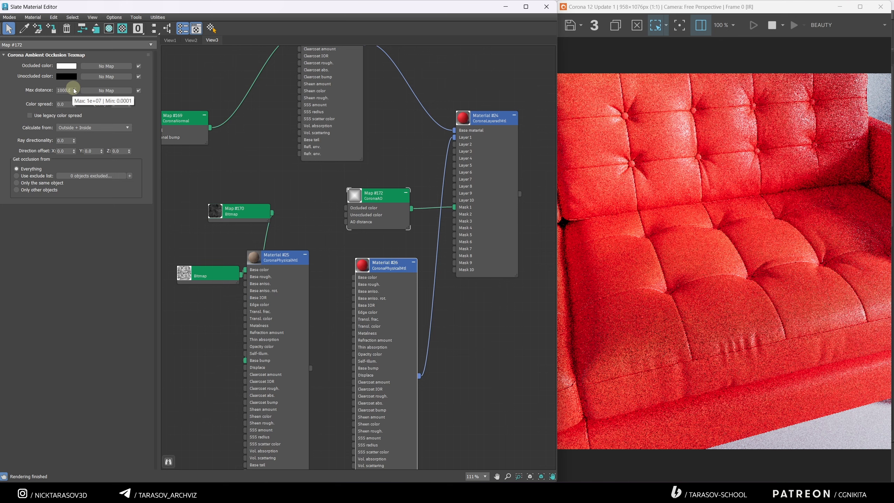
pyautogui.moveTo(74, 91); pyautogui.dragTo(76, 110)
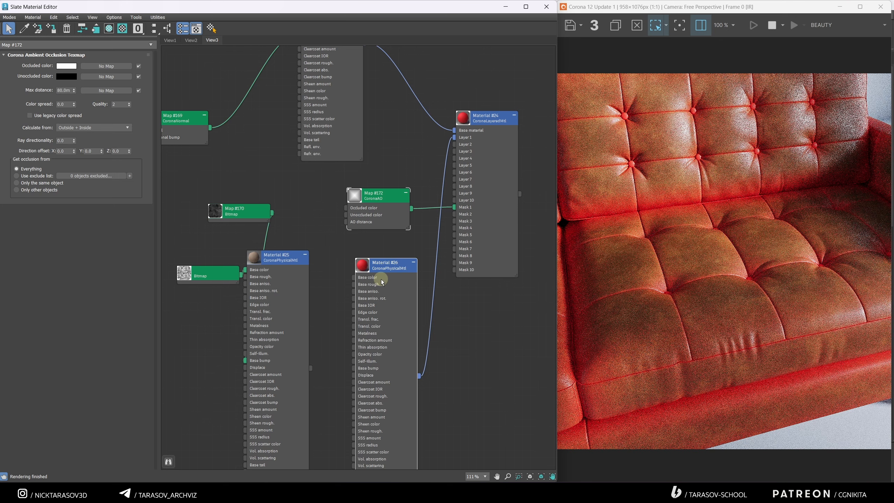
# - Set the CoronaAO map's color spread to 0.69 and its max distance to 45.6 mm, checking the effect in the render
pyautogui.scroll(1, 710, 285)
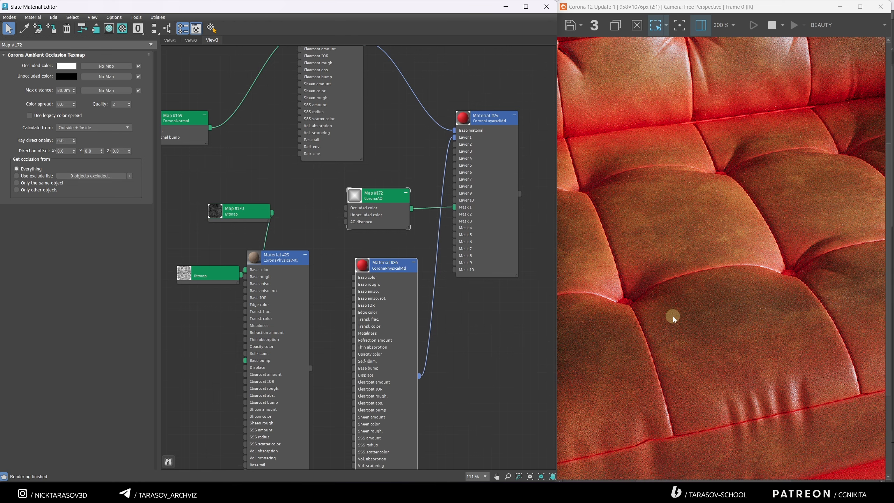
pyautogui.scroll(-1, 673, 317)
pyautogui.scroll(1, 697, 331)
pyautogui.moveTo(57, 120)
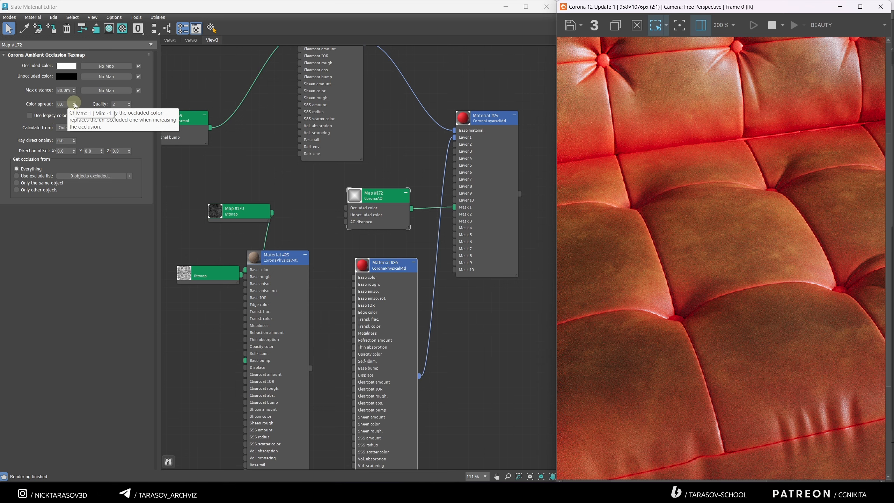
pyautogui.moveTo(74, 104); pyautogui.dragTo(74, 92)
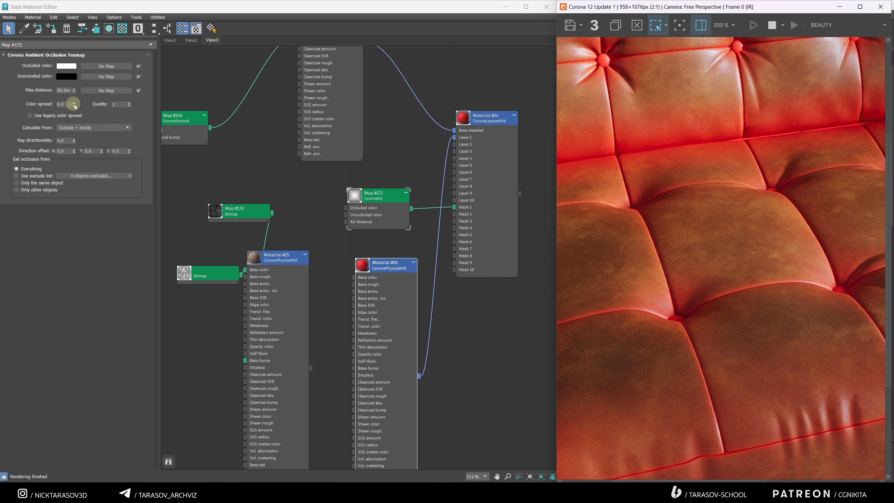
pyautogui.scroll(-1, 703, 301)
pyautogui.scroll(1, 728, 274)
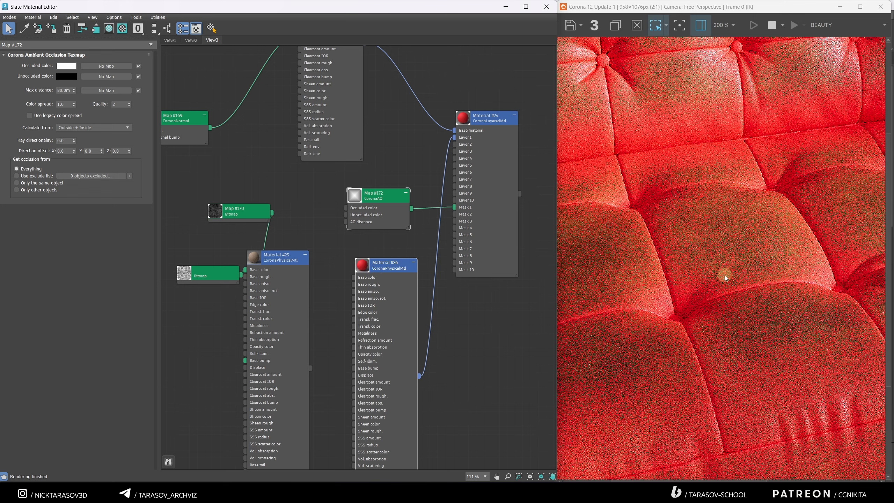
pyautogui.moveTo(74, 91); pyautogui.dragTo(74, 105)
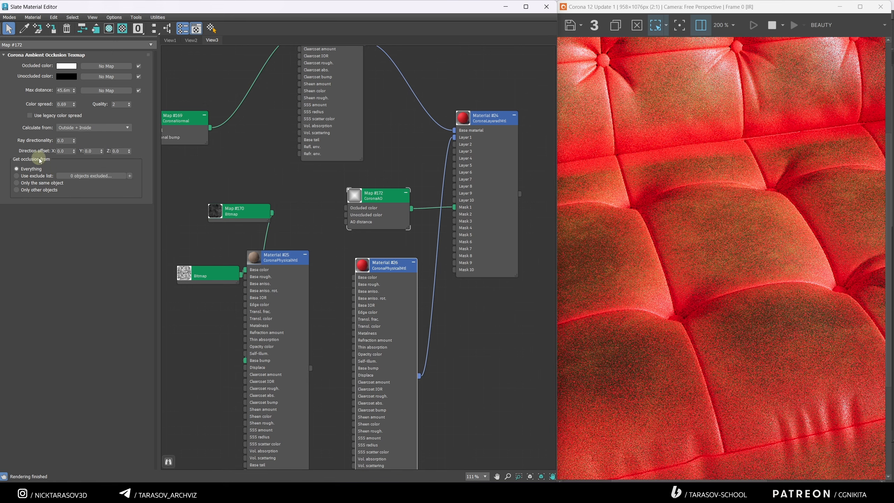
# - Set the CoronaAO map's ray directionality to 0.45, checking the seat cushions in the render
pyautogui.click(68, 140)
pyautogui.moveTo(752, 278); pyautogui.dragTo(673, 229, button='middle')
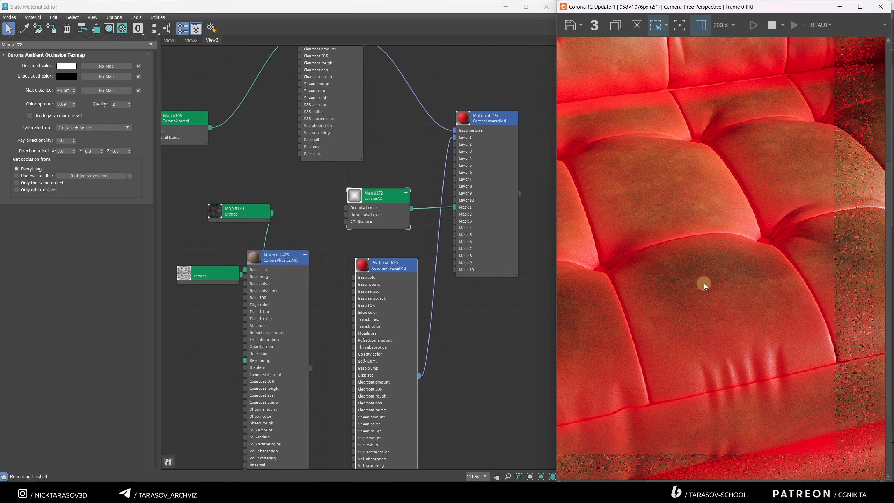
pyautogui.scroll(-1, 703, 283)
pyautogui.scroll(1, 680, 299)
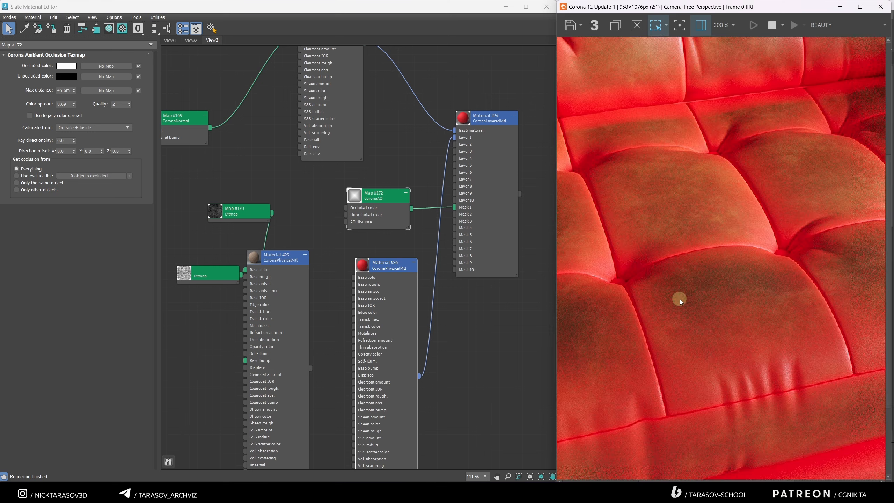
pyautogui.click(67, 140)
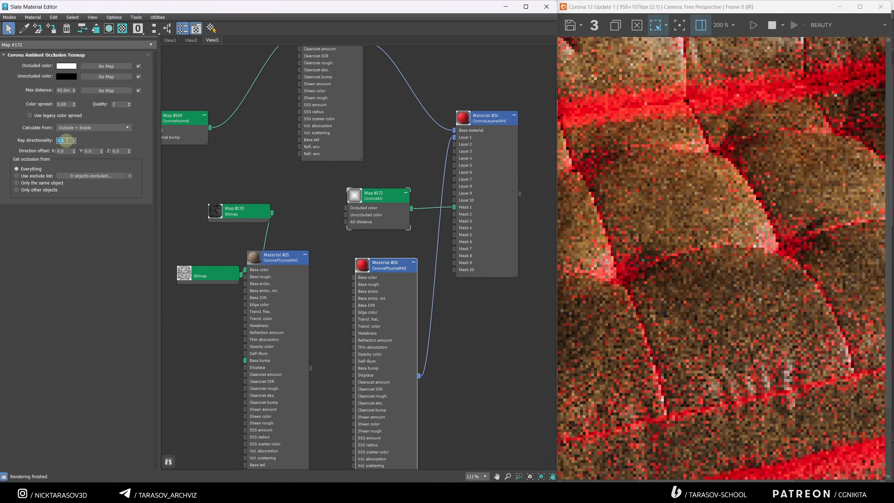
pyautogui.write('4')
pyautogui.press('Return')
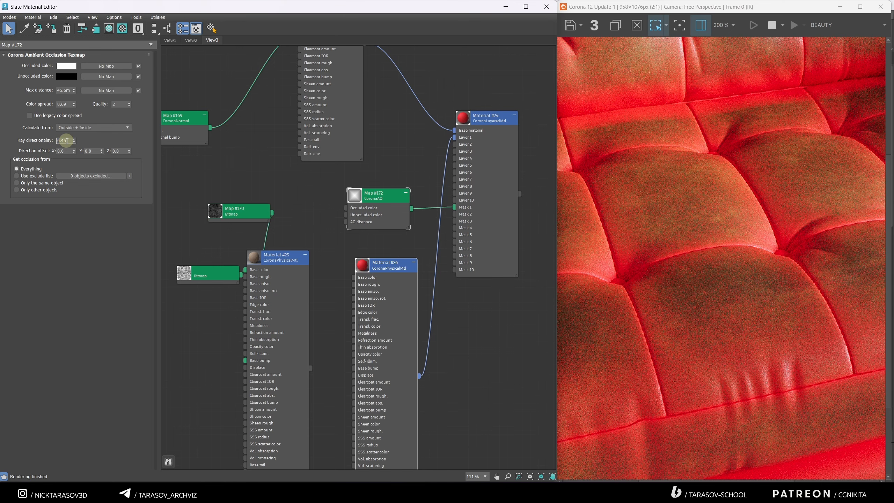
pyautogui.press('Return')
# - Reposition the crack bitmap and connect it as the CoronaAO map's max distance map
pyautogui.moveTo(250, 220); pyautogui.dragTo(211, 220)
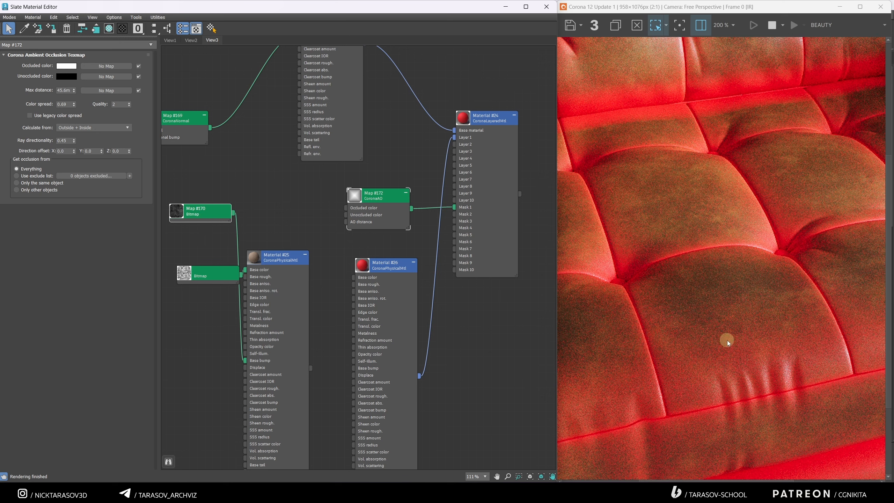
pyautogui.moveTo(218, 215)
pyautogui.mouseDown()
pyautogui.moveTo(281, 203)
pyautogui.moveTo(219, 208)
pyautogui.mouseUp()
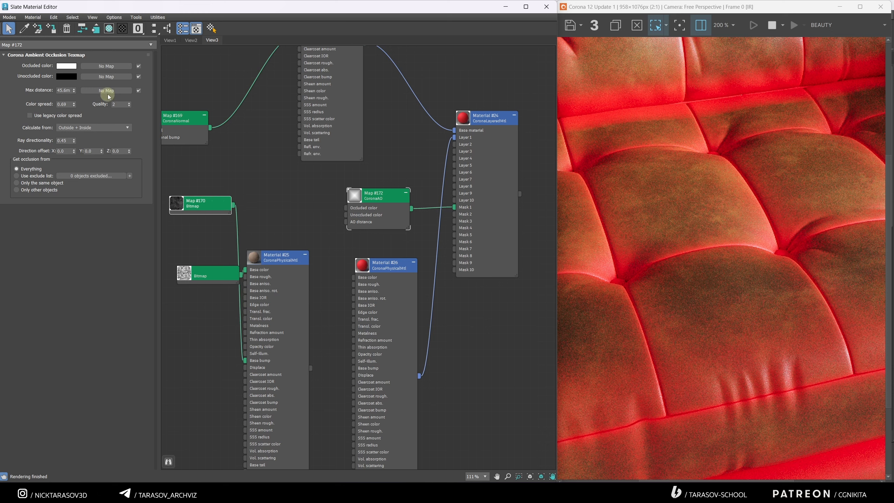
pyautogui.moveTo(234, 207); pyautogui.dragTo(118, 90)
pyautogui.click(256, 270)
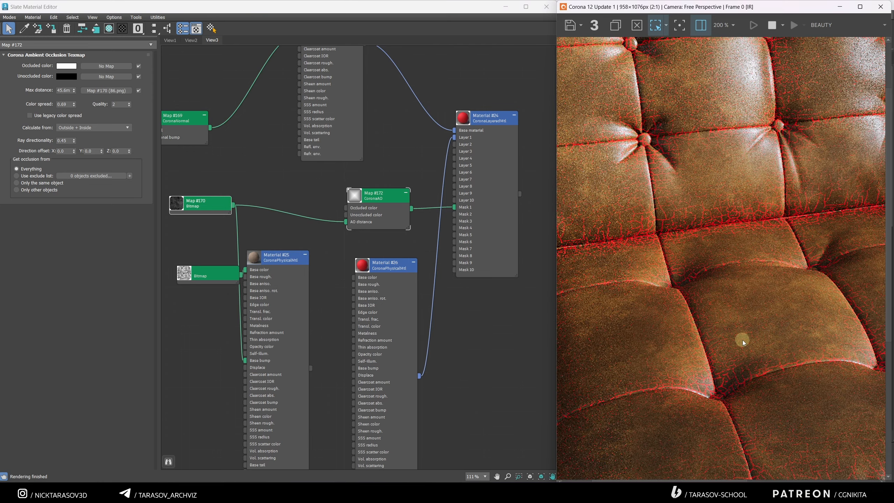
pyautogui.scroll(-1, 743, 340)
pyautogui.scroll(1, 724, 301)
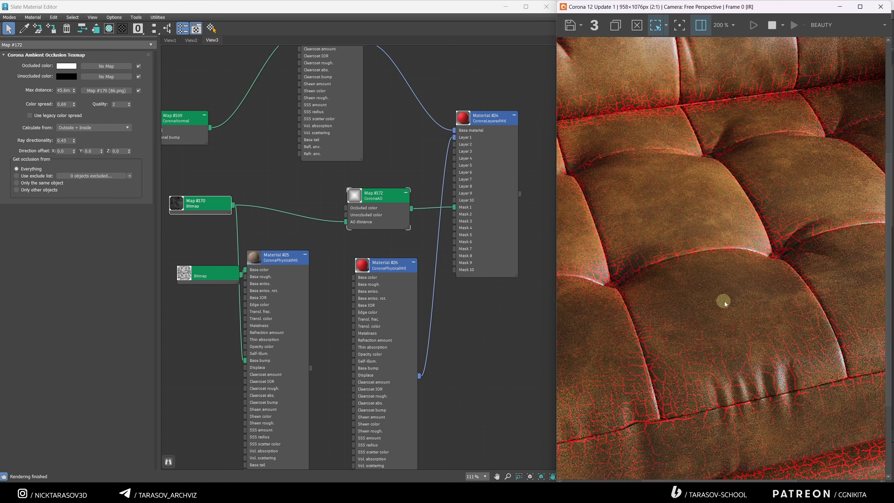
pyautogui.scroll(-1, 703, 381)
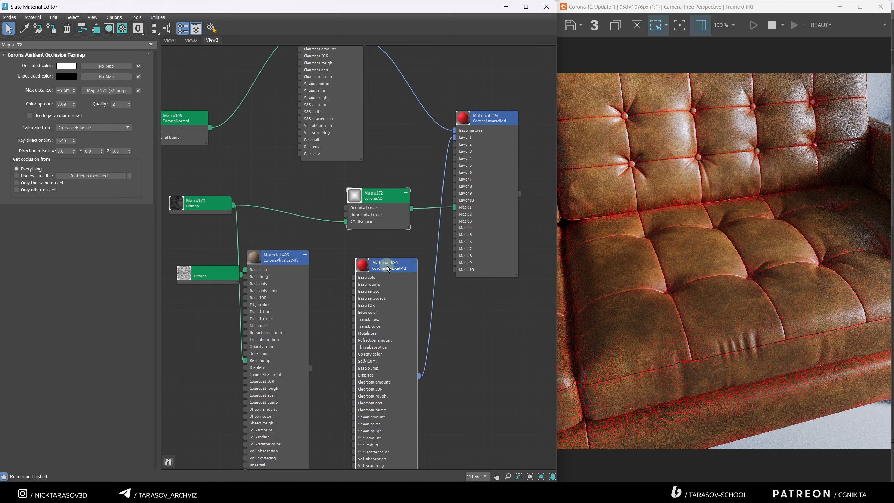
# - Connect the brown leather physical material to layer 1 of the layered material and delete the red material
pyautogui.moveTo(285, 261)
pyautogui.mouseDown()
pyautogui.moveTo(305, 251)
pyautogui.moveTo(293, 254)
pyautogui.mouseUp()
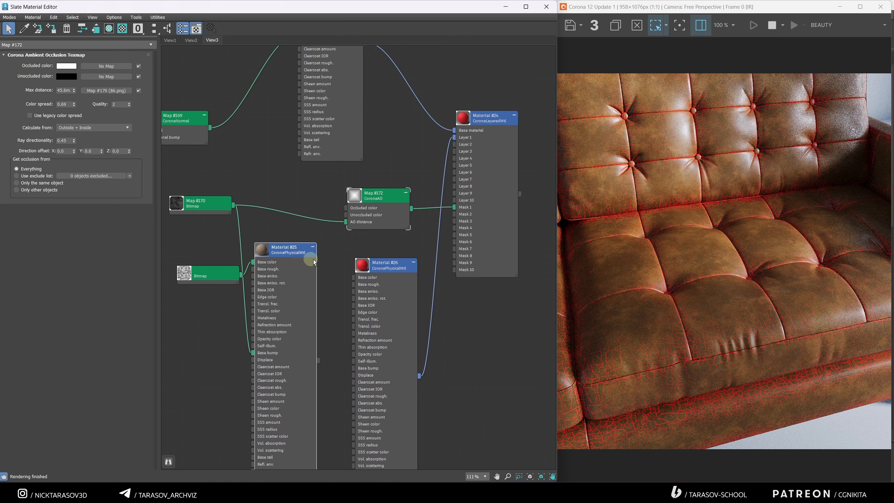
pyautogui.moveTo(318, 359); pyautogui.dragTo(458, 139)
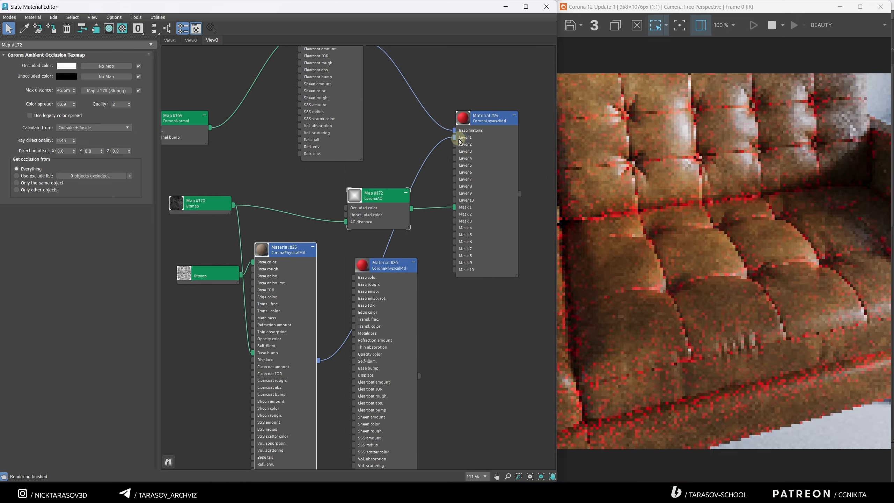
pyautogui.click(383, 268)
pyautogui.press('Delete')
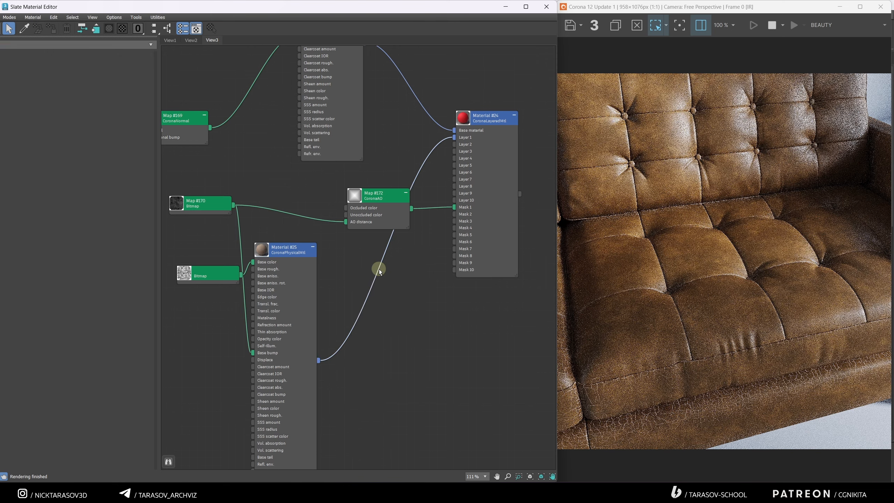
pyautogui.scroll(1, 729, 359)
pyautogui.scroll(-1, 729, 359)
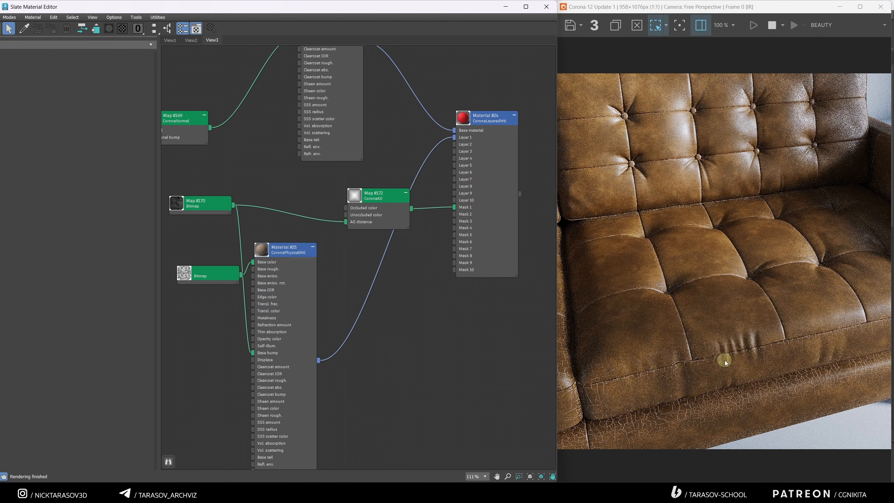
# - Set the CoronaAO map's max distance to 75.6 mm
pyautogui.doubleClick(378, 195)
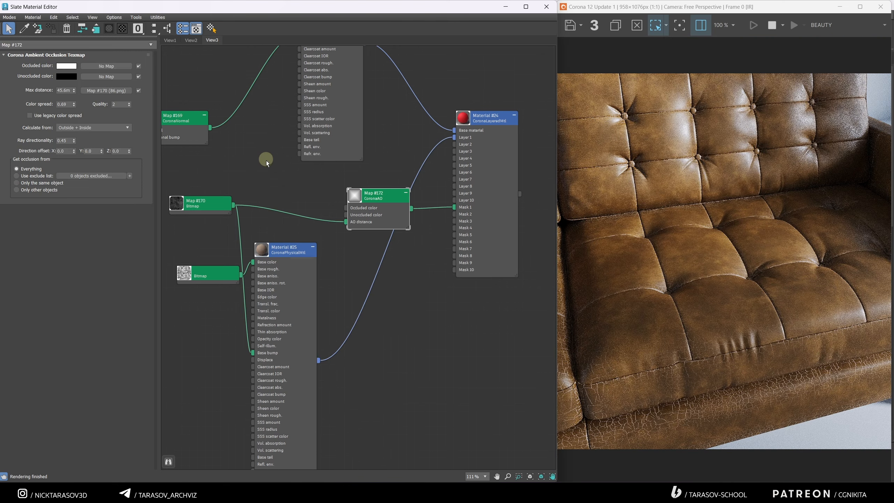
pyautogui.doubleClick(59, 91)
pyautogui.press('Return')
pyautogui.scroll(1, 719, 337)
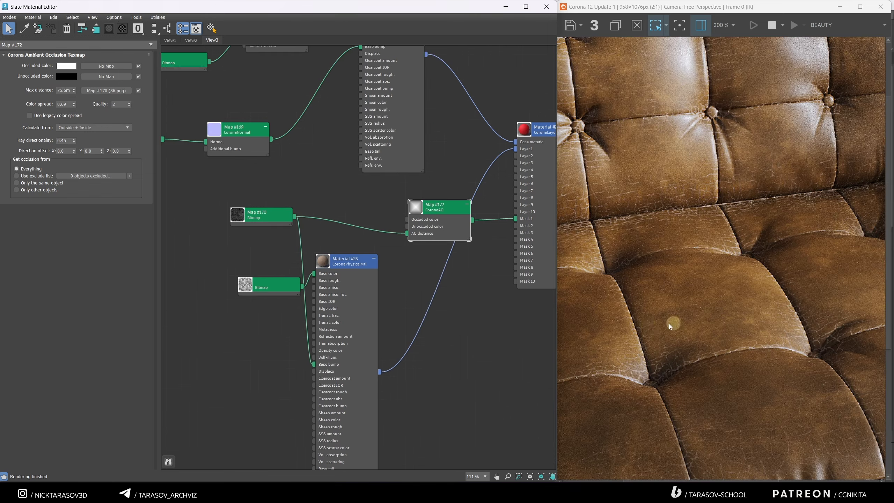
pyautogui.scroll(-1, 667, 351)
# - Set the crack bitmap's U and V tiling to 1.8
pyautogui.doubleClick(227, 217)
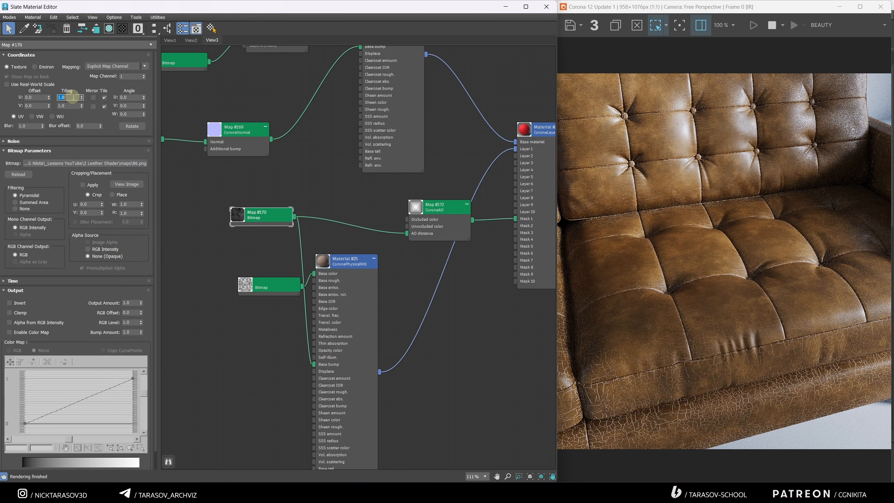
pyautogui.doubleClick(66, 106)
pyautogui.write('1.8')
pyautogui.press('Return')
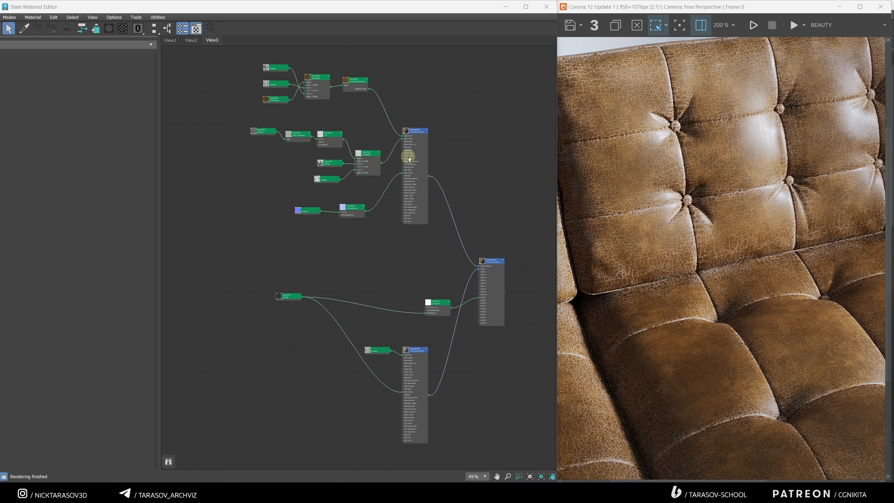
# - Move the crack bitmap node closer to the CoronaAO map and enlarge its preview thumbnail
pyautogui.scroll(2, 471, 357)
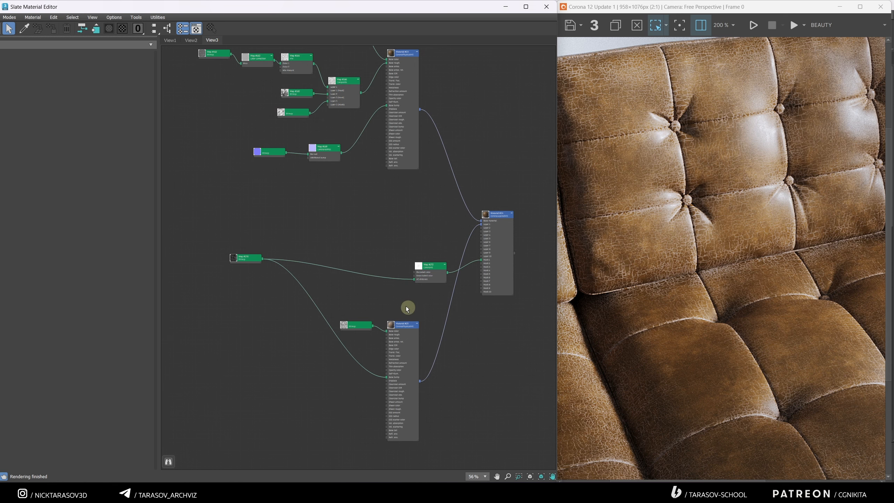
pyautogui.scroll(1, 495, 215)
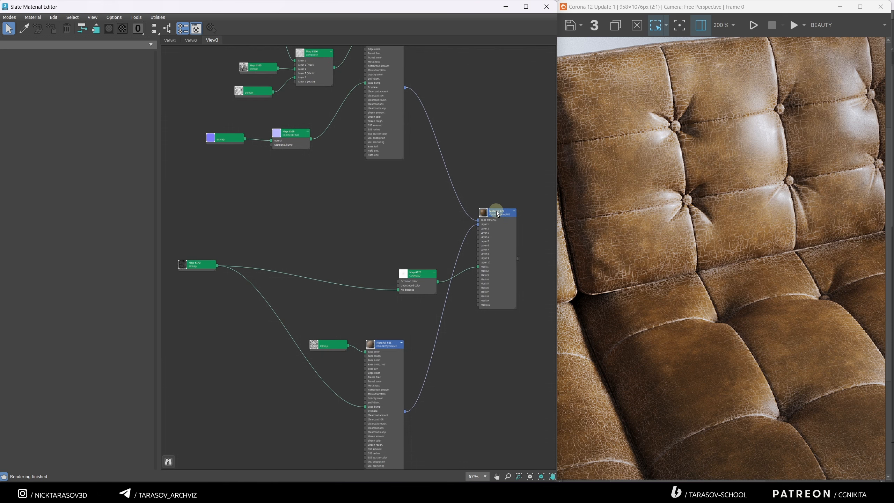
pyautogui.moveTo(496, 211); pyautogui.dragTo(501, 207)
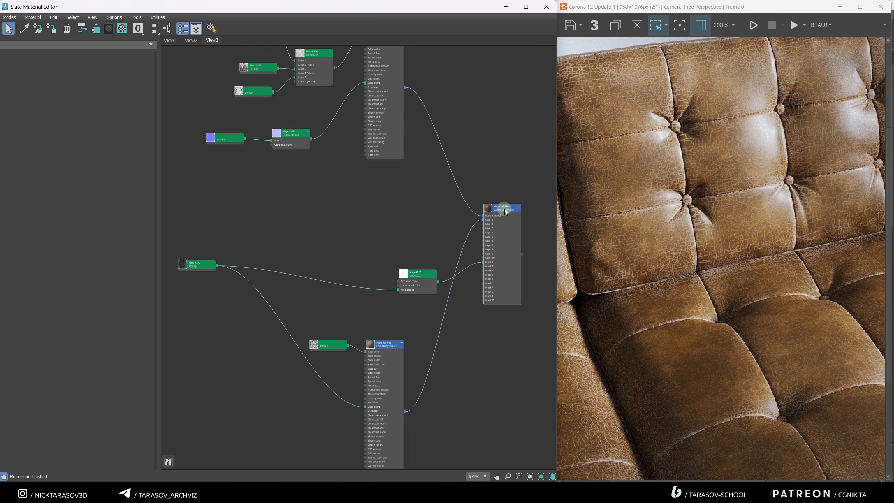
pyautogui.scroll(2, 504, 210)
pyautogui.scroll(-4, 515, 217)
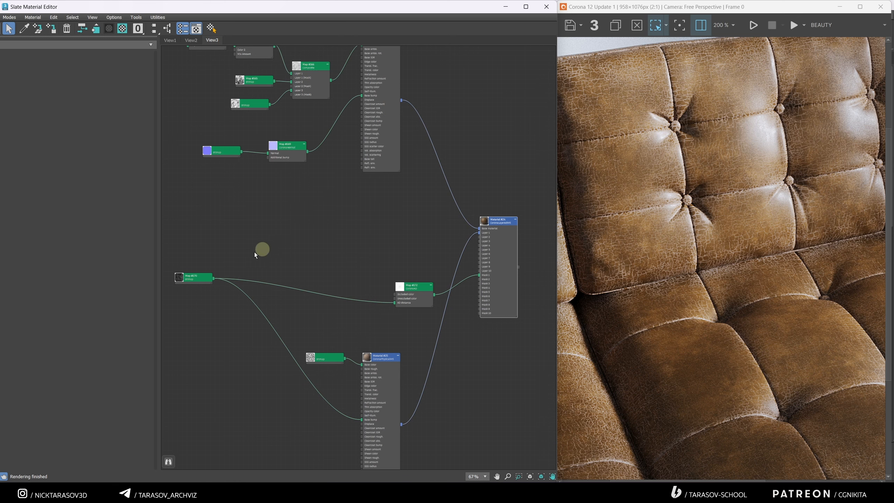
pyautogui.moveTo(190, 280); pyautogui.dragTo(276, 278)
pyautogui.doubleClick(276, 278)
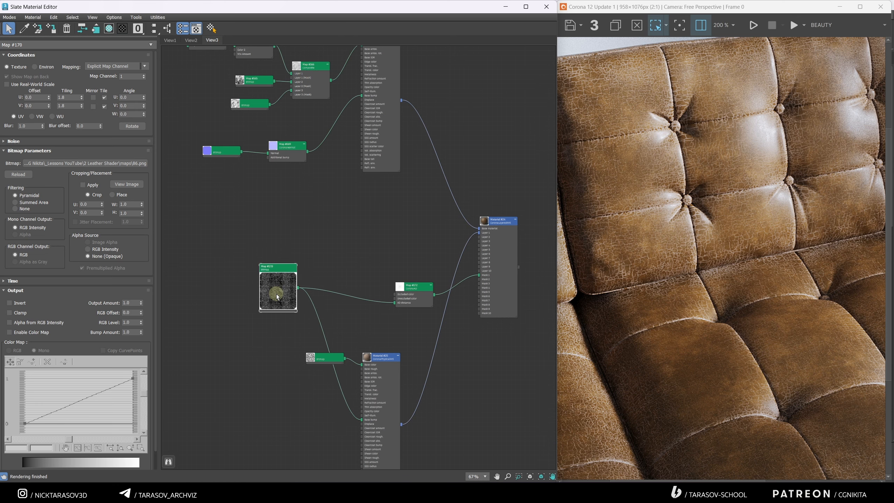
# - Check the cracks near the cushion seams and reposition the CoronaAO node beside the crack bitmap
pyautogui.scroll(2, 402, 282)
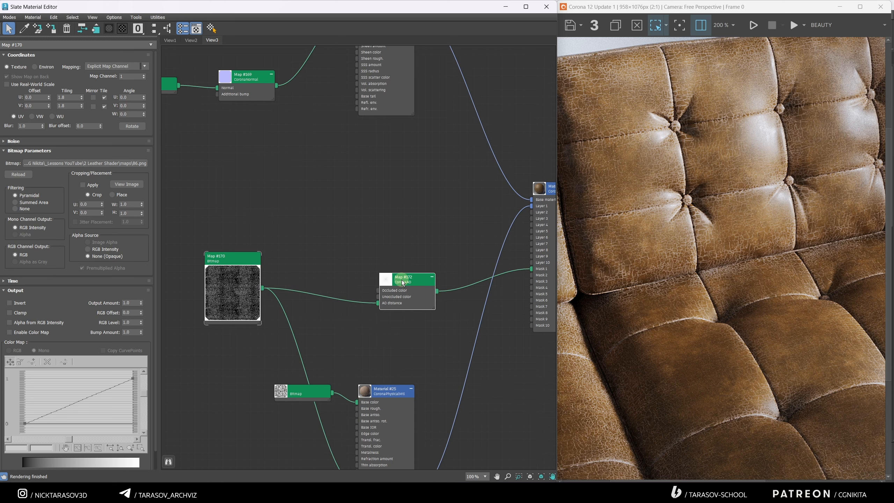
pyautogui.scroll(2, 768, 337)
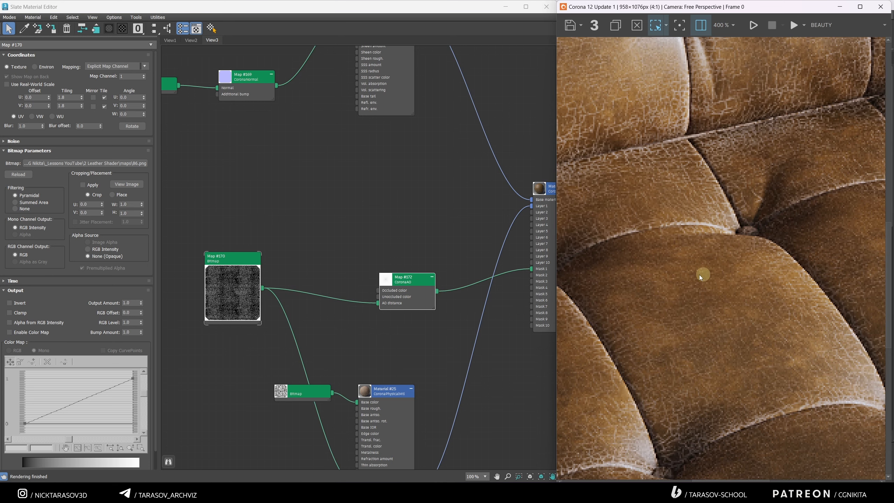
pyautogui.scroll(-1, 718, 327)
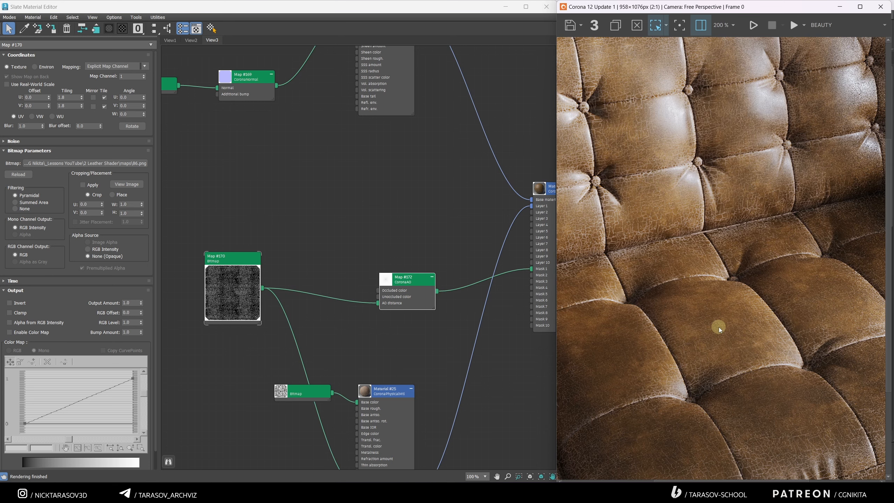
pyautogui.moveTo(409, 279); pyautogui.dragTo(380, 267)
pyautogui.moveTo(235, 295); pyautogui.dragTo(257, 233, button='middle')
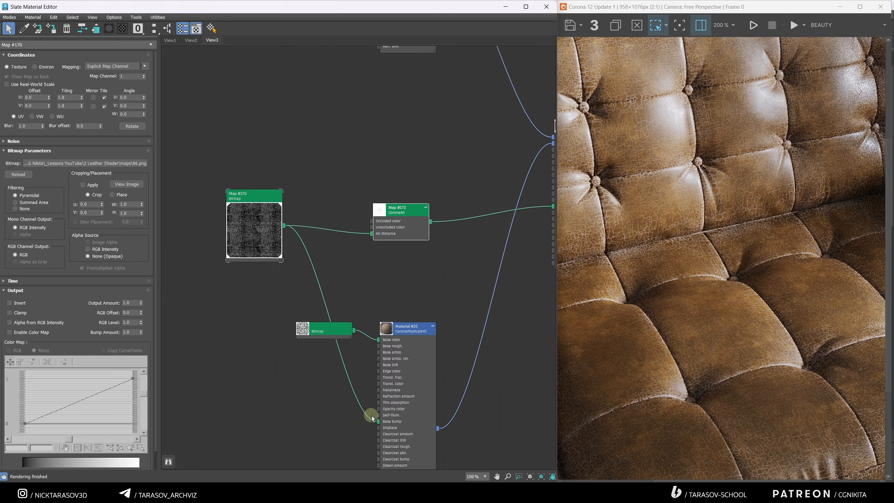
# - Examine the crack detail close up and across the sofa's seat and backrest in the render
pyautogui.scroll(2, 653, 245)
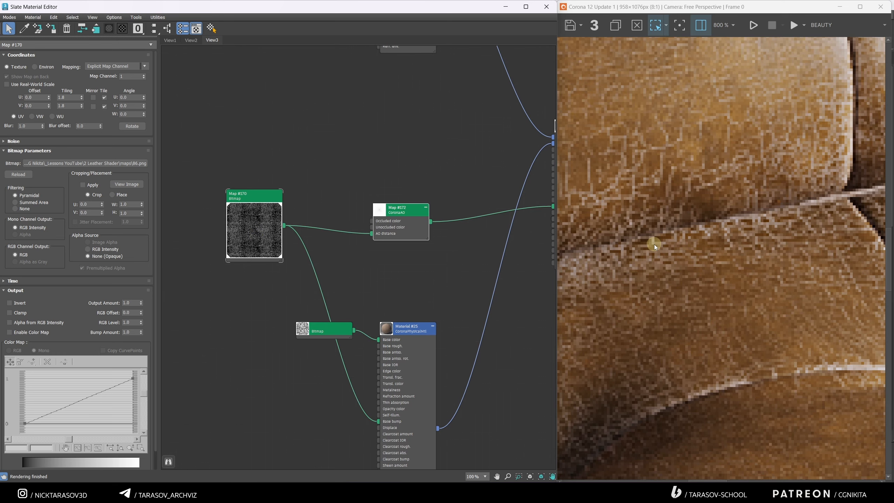
pyautogui.scroll(-1, 655, 245)
pyautogui.scroll(-2, 662, 254)
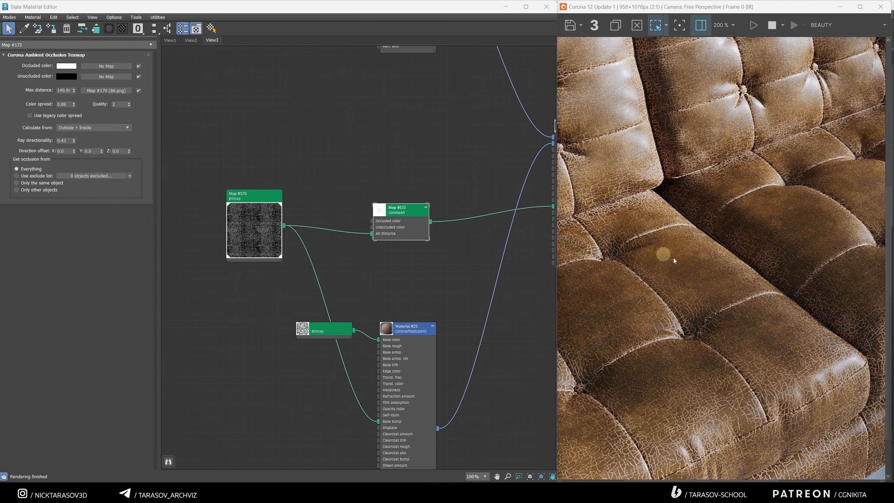
pyautogui.moveTo(776, 262); pyautogui.dragTo(709, 315)
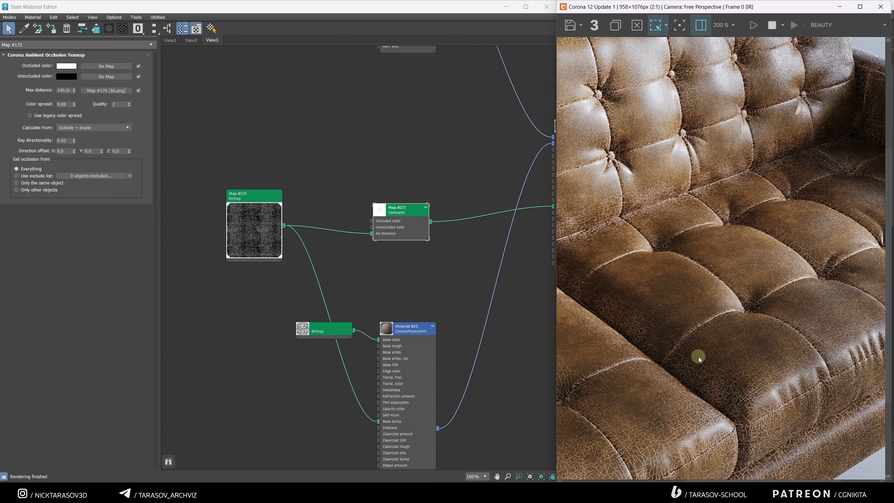
pyautogui.moveTo(586, 243); pyautogui.dragTo(842, 319)
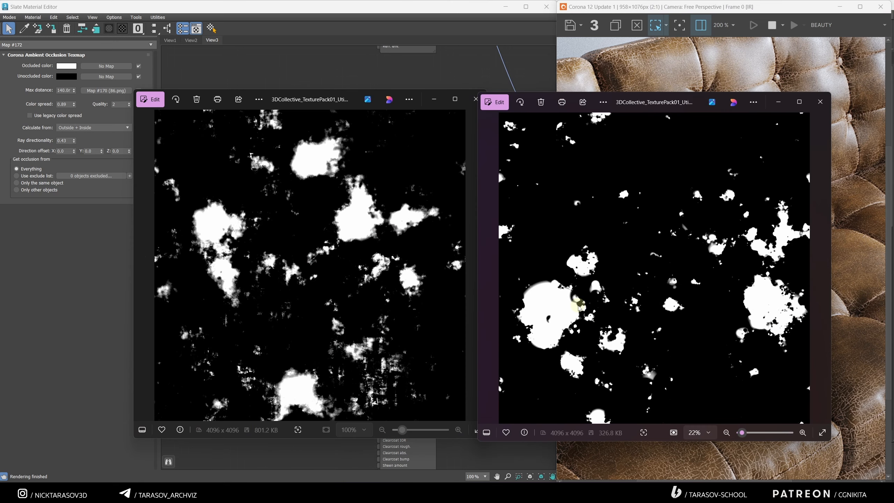
# - Add the two black-and-white blotch mask images as Bitmap nodes near the crack bitmap and enlarge their preview thumbnails
pyautogui.click(475, 99)
pyautogui.click(267, 158)
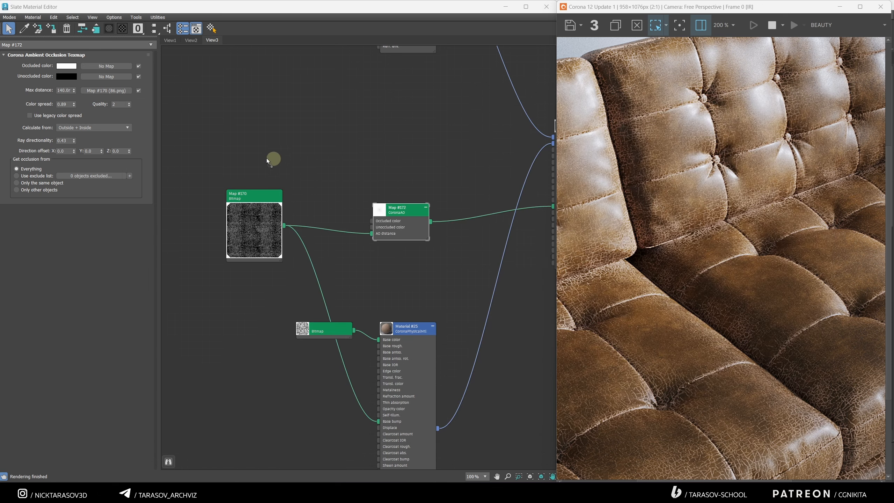
pyautogui.moveTo(219, 130); pyautogui.dragTo(220, 130)
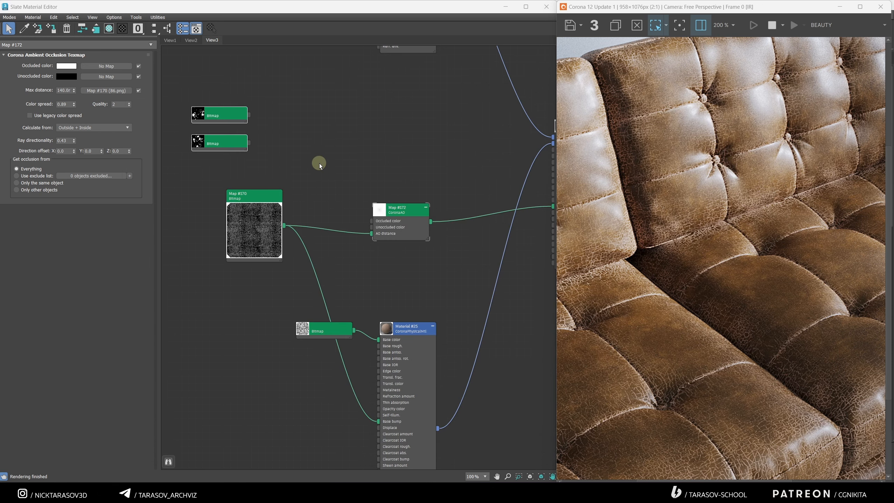
pyautogui.scroll(-1, 319, 163)
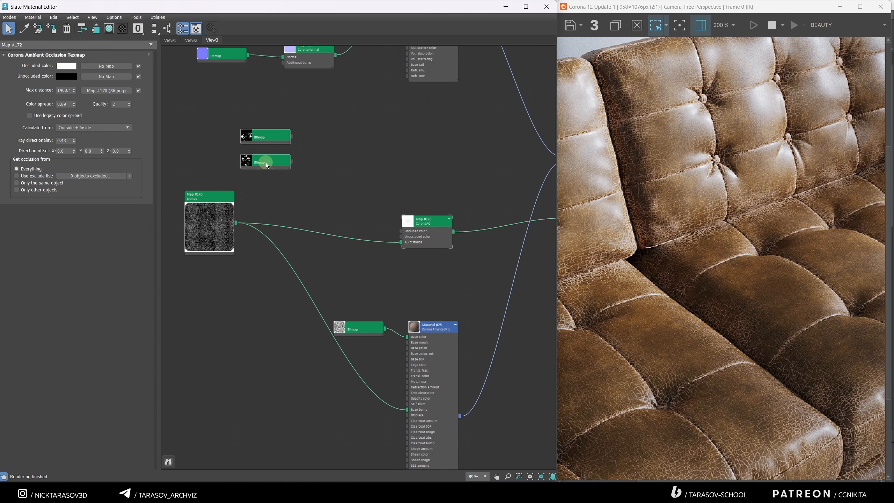
pyautogui.moveTo(266, 162); pyautogui.dragTo(296, 187)
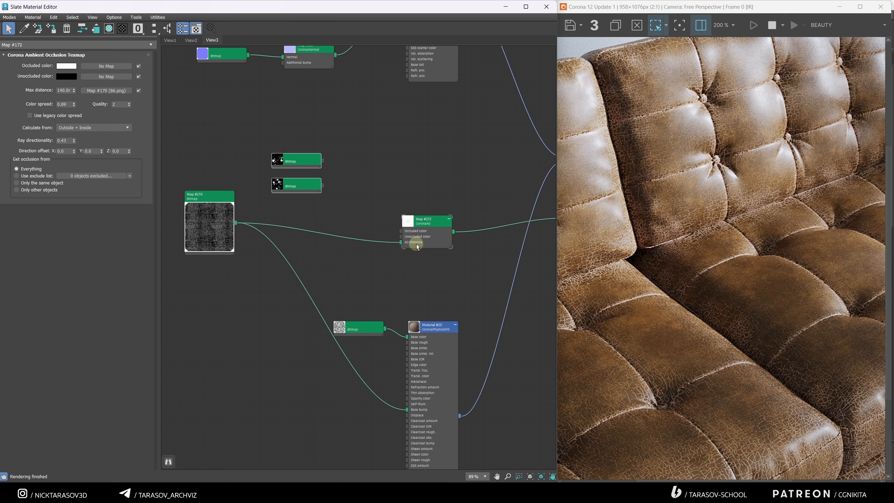
pyautogui.doubleClick(276, 186)
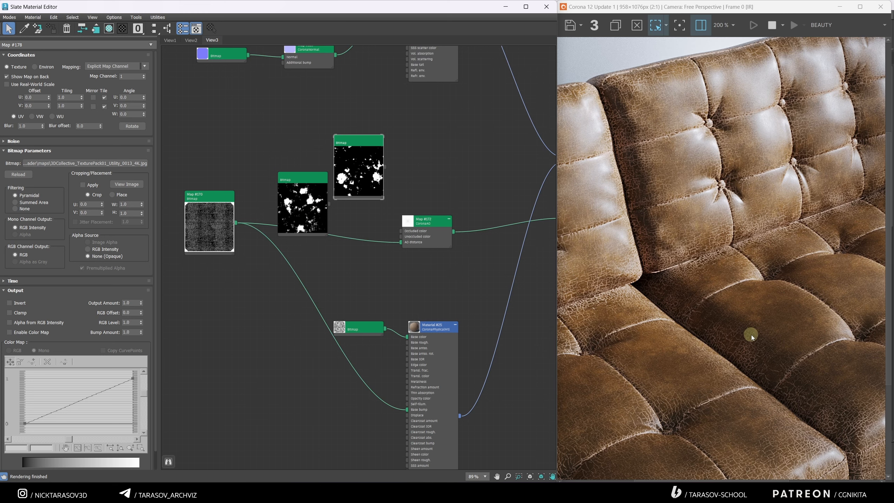
# - Arrange the two mask bitmap nodes side by side above the crack bitmap's connection to the CoronaAO map
pyautogui.moveTo(733, 338); pyautogui.dragTo(644, 354, button='middle')
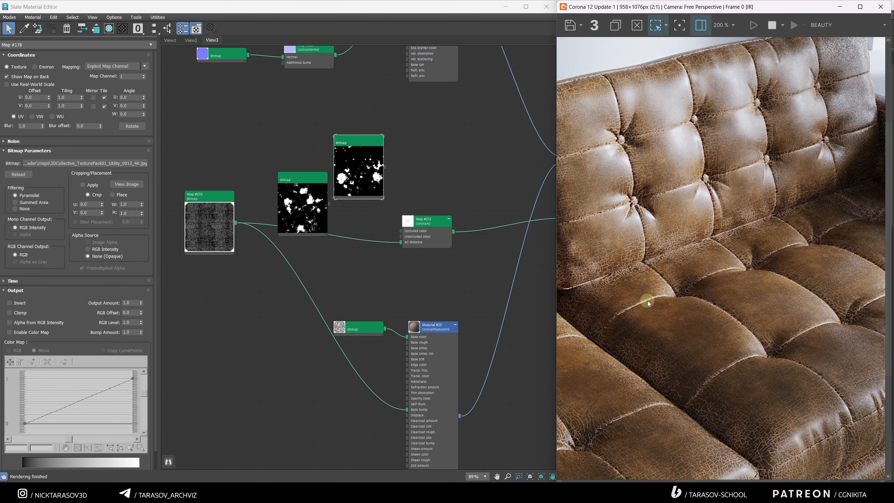
pyautogui.moveTo(628, 304); pyautogui.dragTo(715, 278, button='middle')
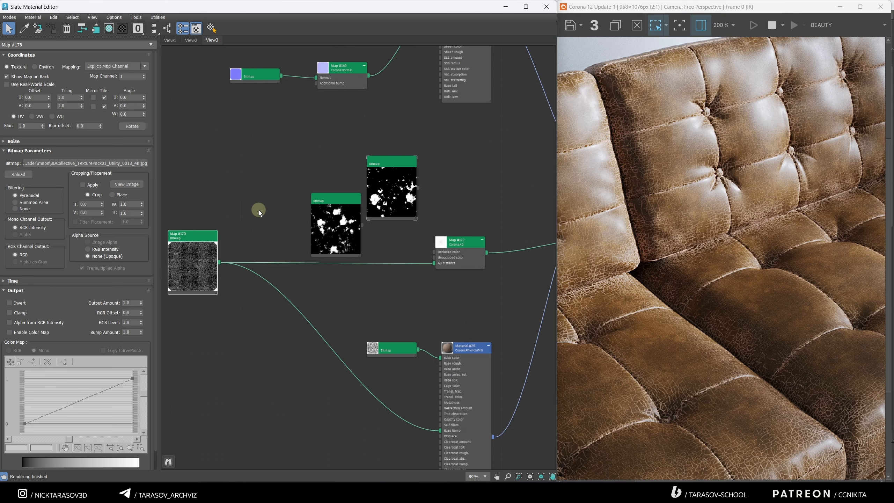
pyautogui.moveTo(329, 199); pyautogui.dragTo(254, 149)
pyautogui.moveTo(377, 163); pyautogui.dragTo(314, 155)
# - Create a Composite map beside the crack bitmap and give it three layers
pyautogui.rightClick(317, 227)
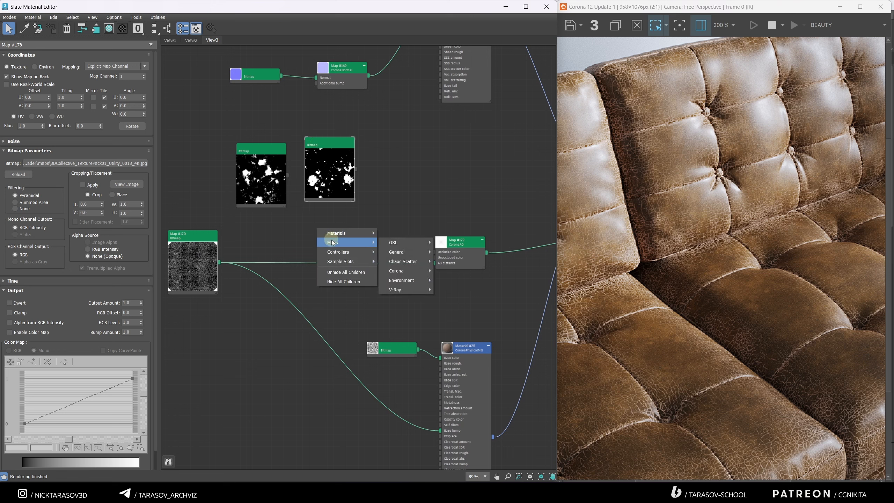
pyautogui.moveTo(349, 242)
pyautogui.moveTo(406, 257)
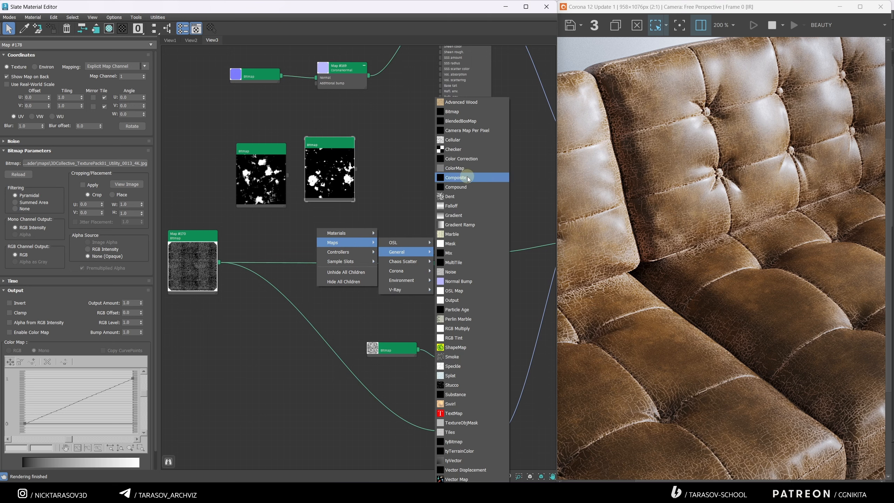
pyautogui.click(456, 177)
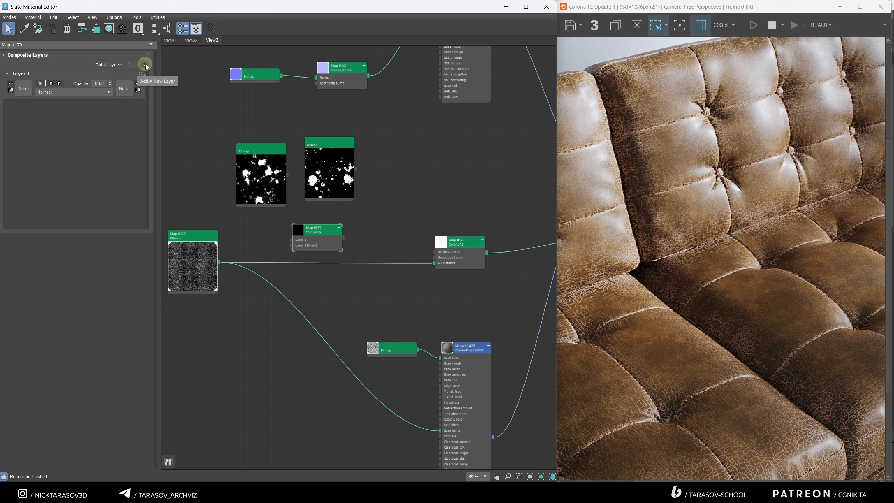
pyautogui.click(144, 65)
pyautogui.click(144, 65)
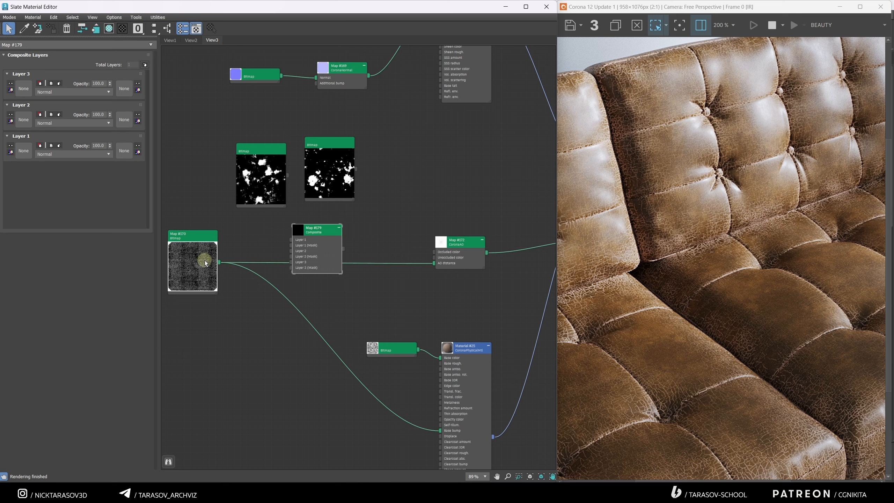
# - Assign the crack bitmap to the Composite's Layer 1 and the two mask bitmaps to Layers 2 and 3, all as instances
pyautogui.moveTo(219, 262); pyautogui.dragTo(25, 153)
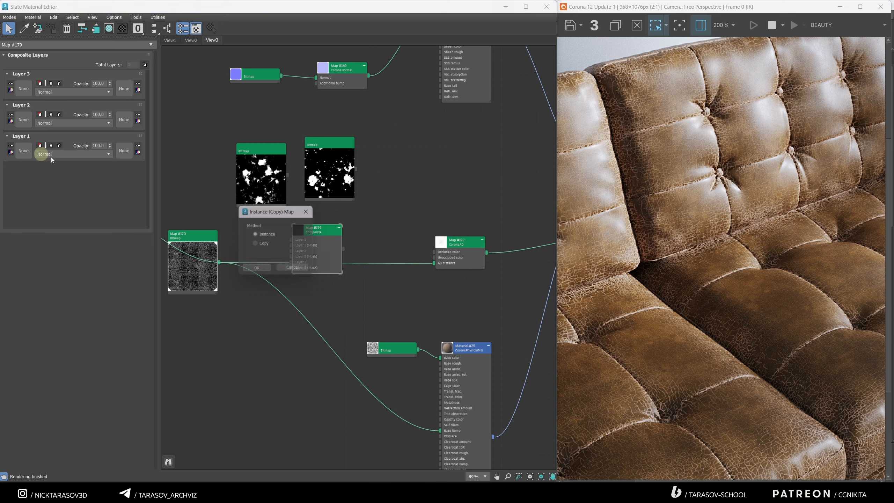
pyautogui.click(257, 272)
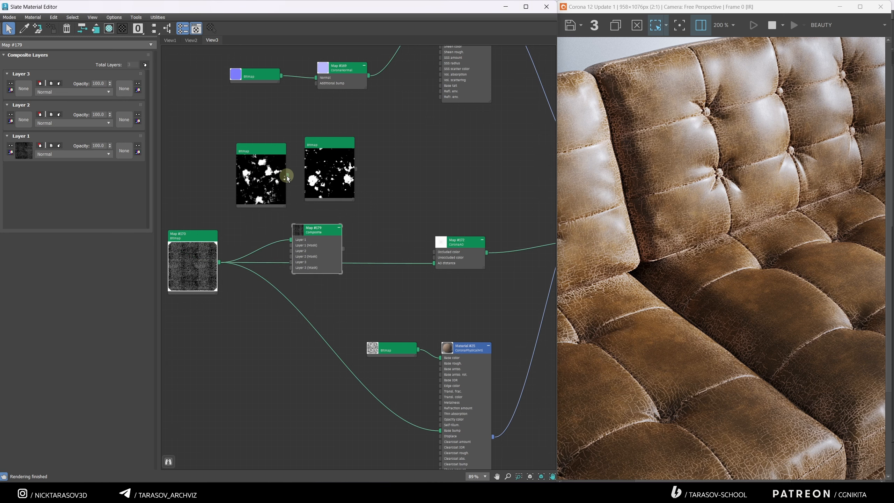
pyautogui.moveTo(286, 175); pyautogui.dragTo(23, 120)
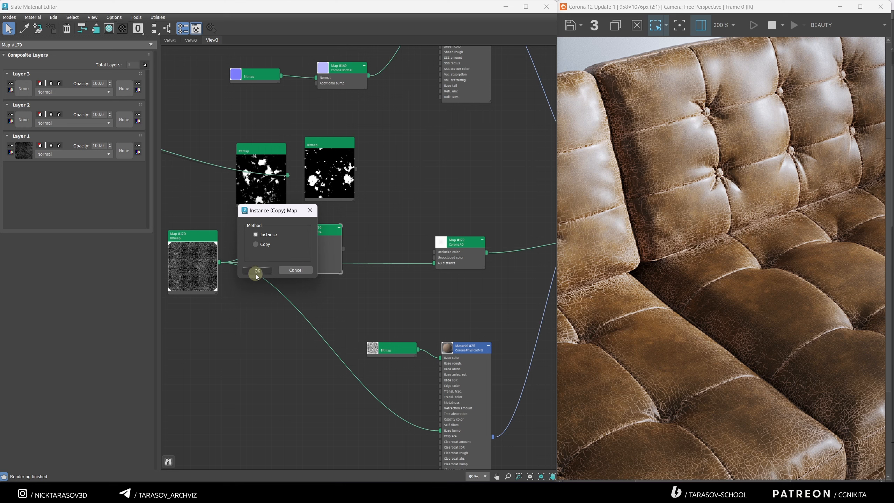
pyautogui.click(257, 270)
pyautogui.moveTo(356, 169); pyautogui.dragTo(24, 88)
pyautogui.click(257, 270)
# - Collapse the two mask bitmap thumbnails and spread their nodes out above the Composite map
pyautogui.doubleClick(266, 194)
pyautogui.doubleClick(325, 180)
pyautogui.moveTo(260, 151); pyautogui.dragTo(228, 157)
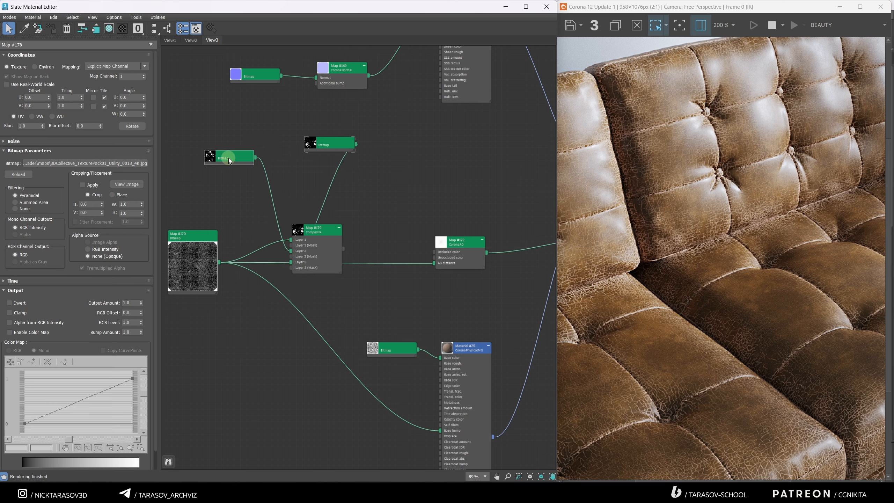
pyautogui.moveTo(328, 143); pyautogui.dragTo(303, 143)
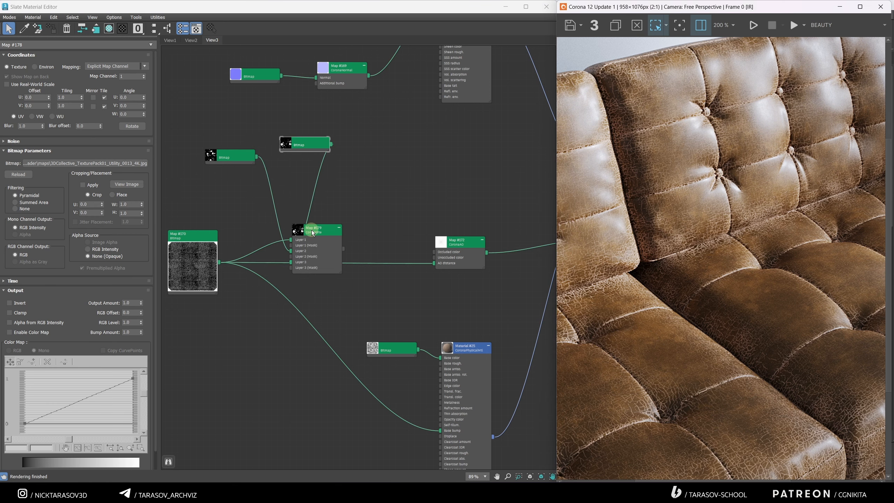
# - Open a preview of the Composite map and set Layer 2's blending mode to Subtract
pyautogui.rightClick(312, 233)
pyautogui.click(331, 278)
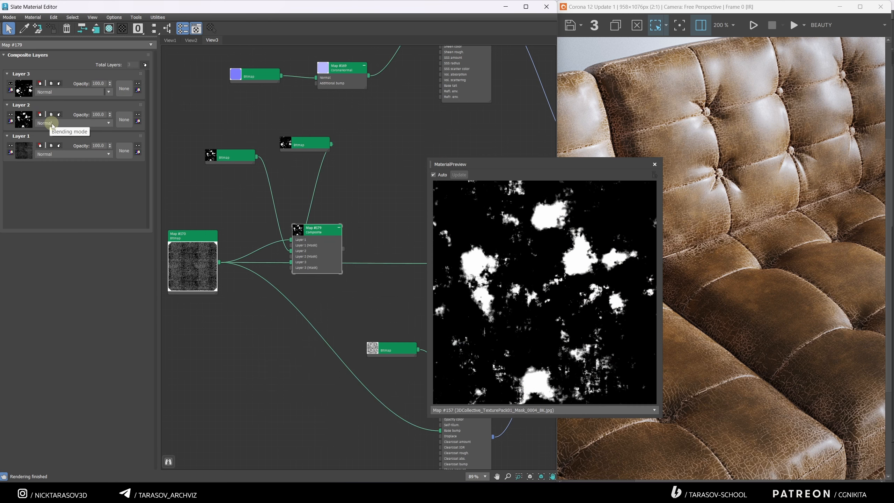
pyautogui.scroll(-2, 51, 123)
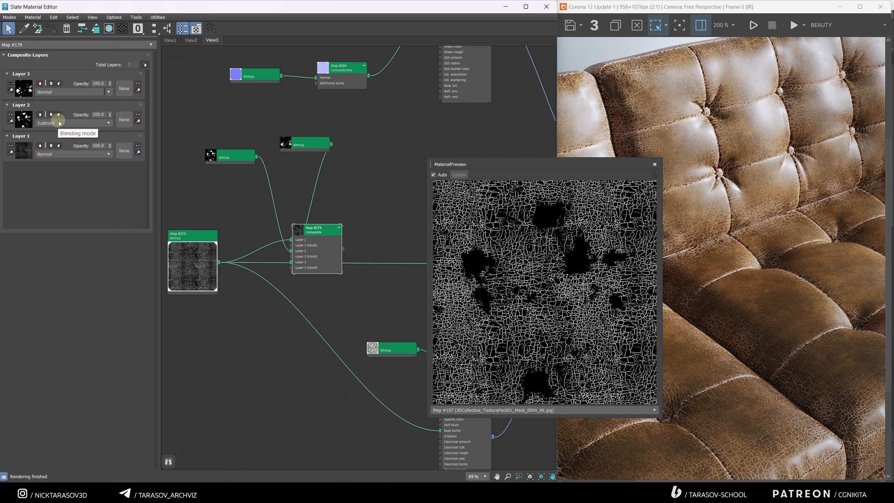
# - Set Layer 3's blending mode to Subtract and toggle the visibility of Layers 2 and 3 to compare their masks
pyautogui.click(12, 84)
pyautogui.scroll(-3, 36, 90)
pyautogui.click(11, 113)
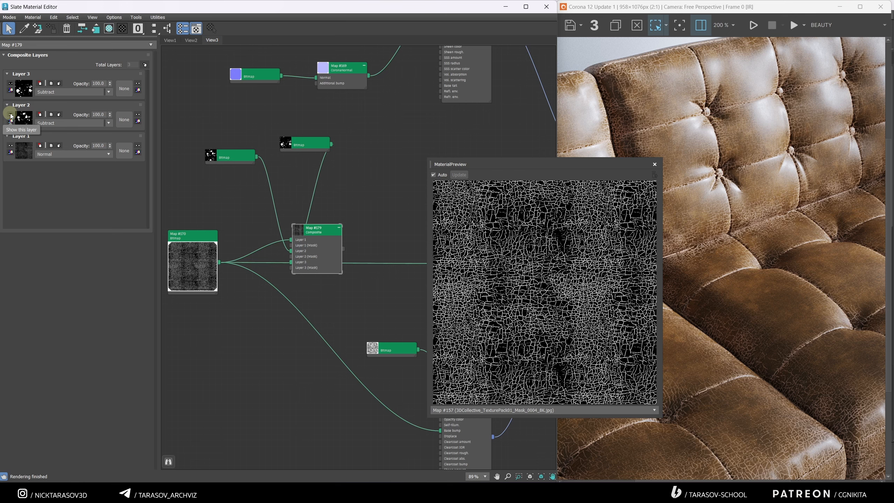
pyautogui.click(10, 115)
pyautogui.click(12, 84)
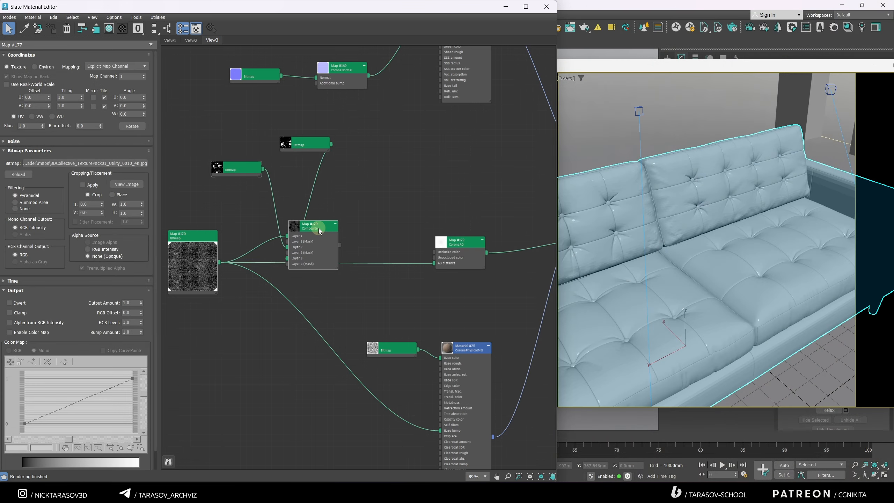
# - Connect the Composite to the CoronaAO's AO distance and show the Utility_0010 mask on the sofa with 0.8 tiling
pyautogui.moveTo(338, 242); pyautogui.dragTo(438, 262)
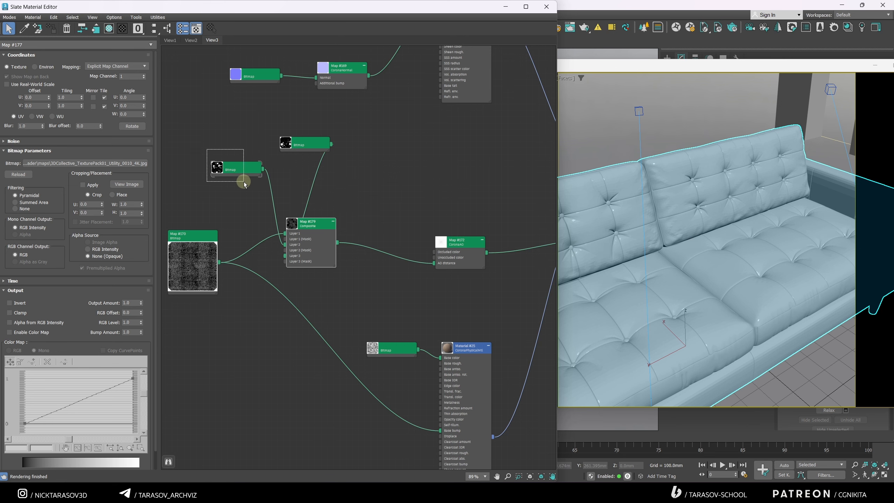
pyautogui.click(108, 29)
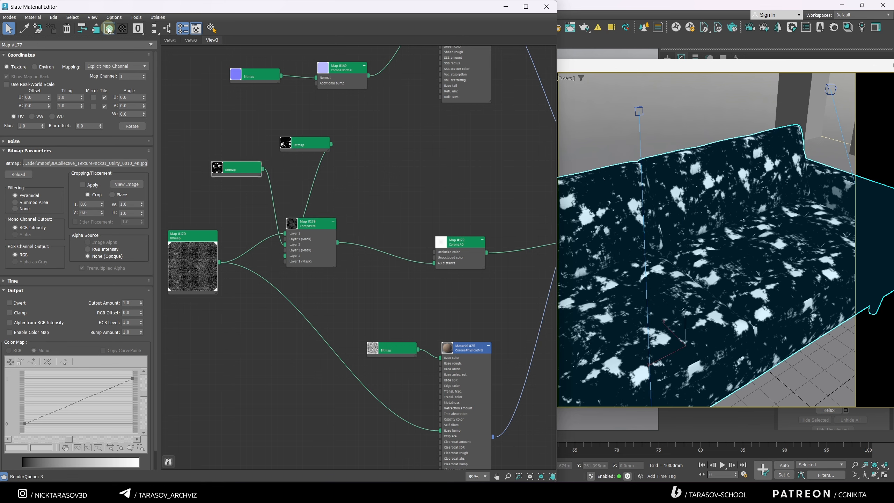
pyautogui.moveTo(82, 97); pyautogui.dragTo(81, 107)
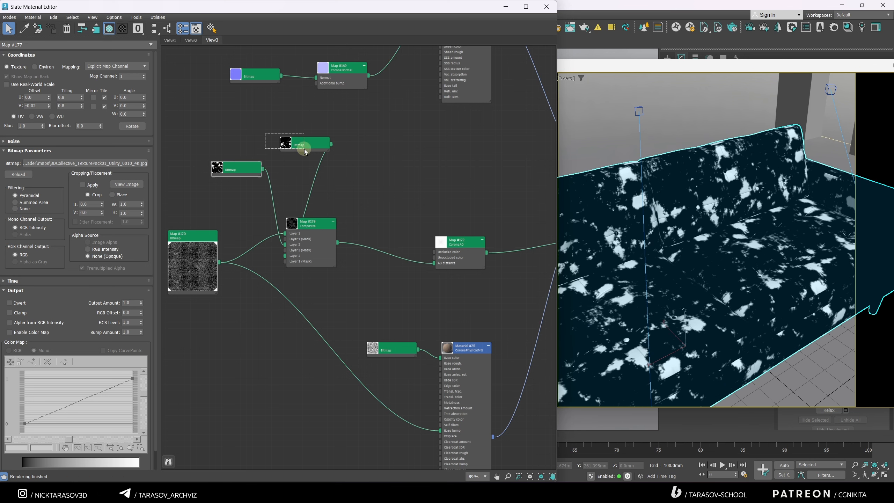
# - Show the Utility_0013 mask on the sofa, tile it 0.4 by 0.5 with a W angle of 22, and start interactive rendering
pyautogui.click(304, 149)
pyautogui.click(109, 28)
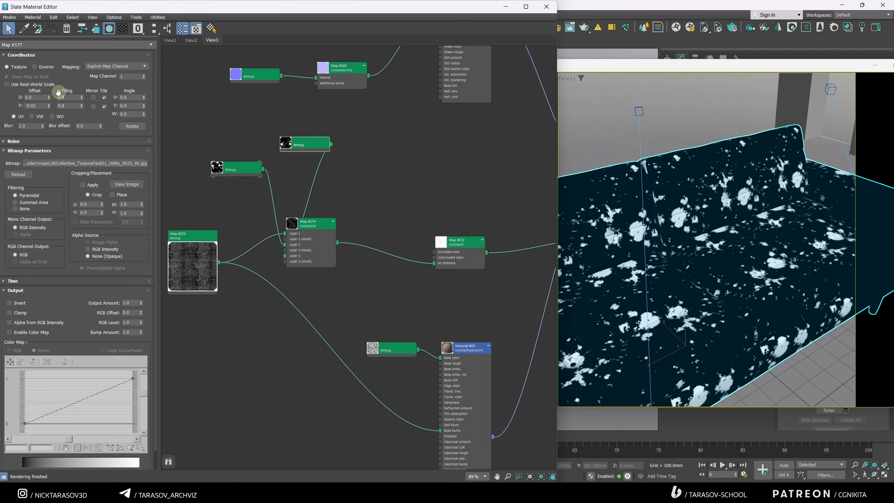
pyautogui.click(232, 168)
pyautogui.click(304, 144)
pyautogui.click(108, 28)
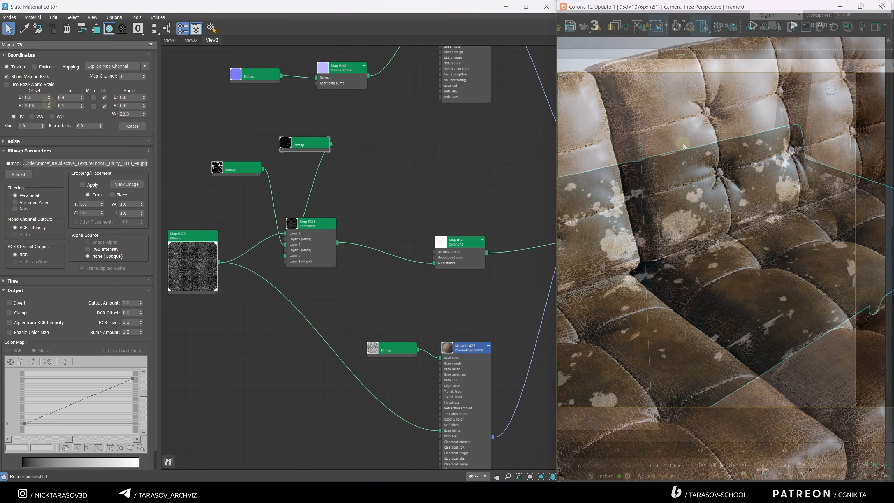
pyautogui.click(752, 26)
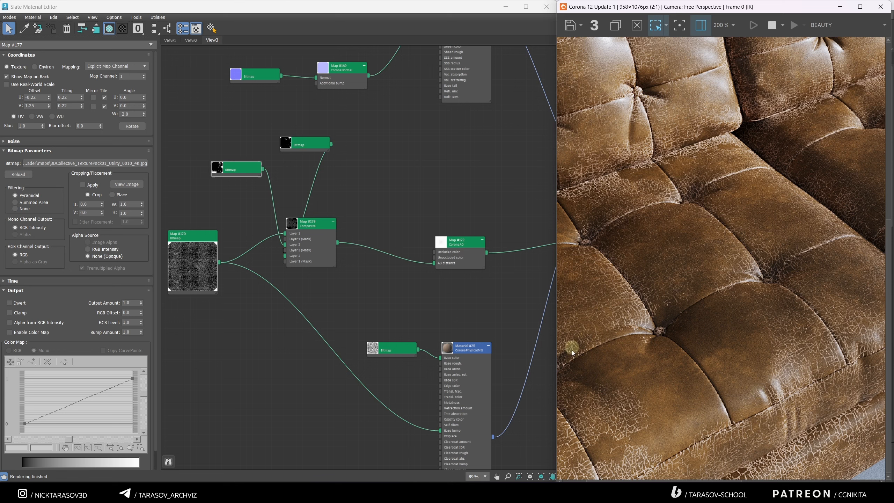
# - Raise the blur on both mask bitmaps, entering 15 for the Utility_0013 mask
pyautogui.moveTo(203, 143); pyautogui.dragTo(214, 156)
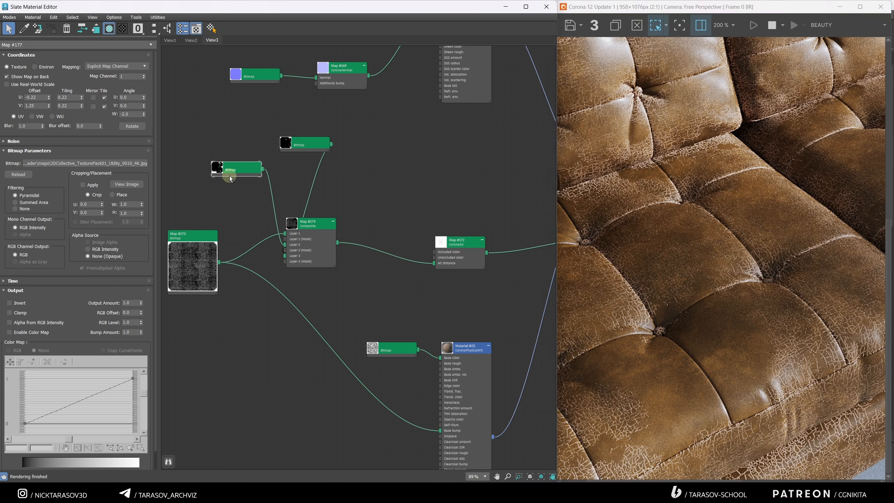
pyautogui.doubleClick(26, 126)
pyautogui.click(304, 143)
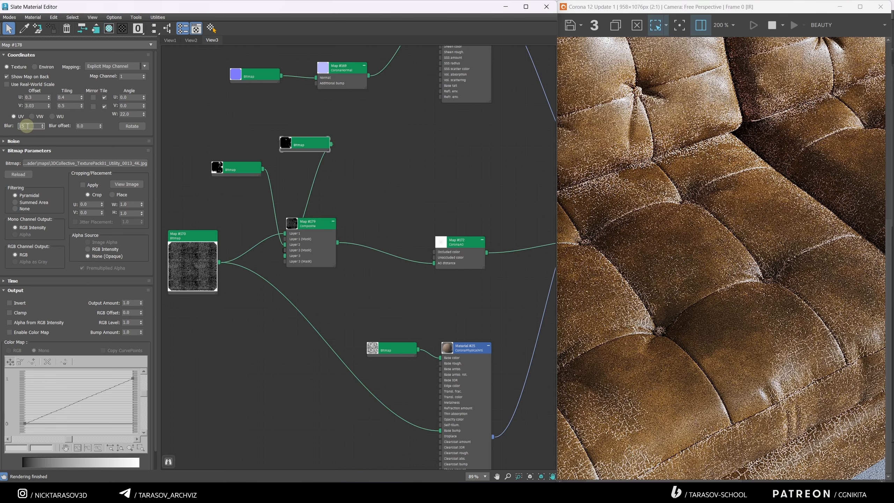
# - Set the Composite map's Layer 2 opacity to 40 and Layer 3 opacity to 30
pyautogui.click(314, 224)
pyautogui.doubleClick(313, 225)
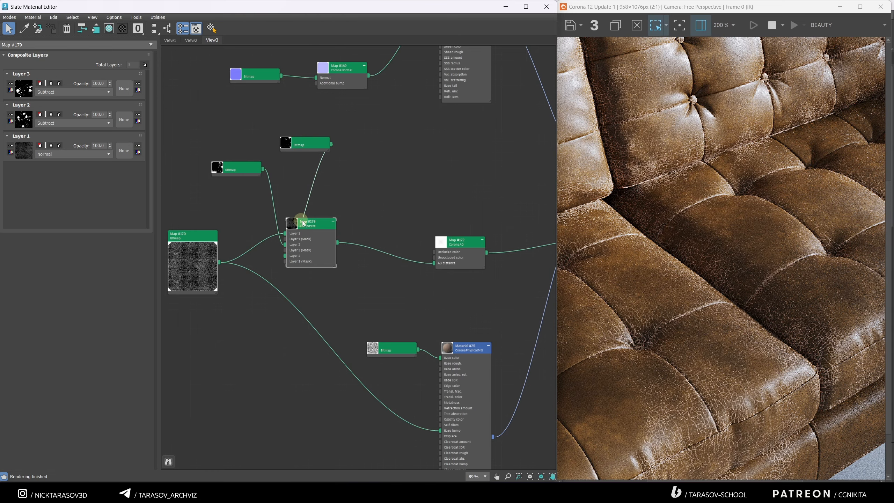
pyautogui.doubleClick(93, 114)
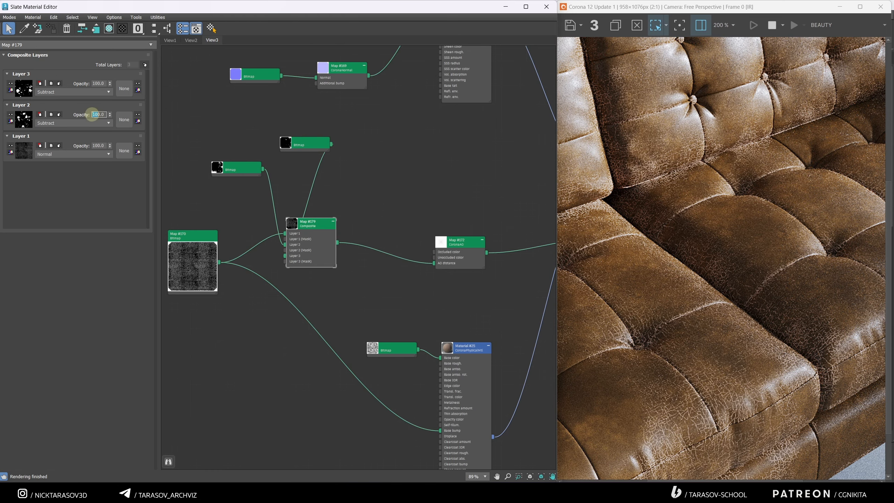
pyautogui.write('40')
pyautogui.doubleClick(97, 83)
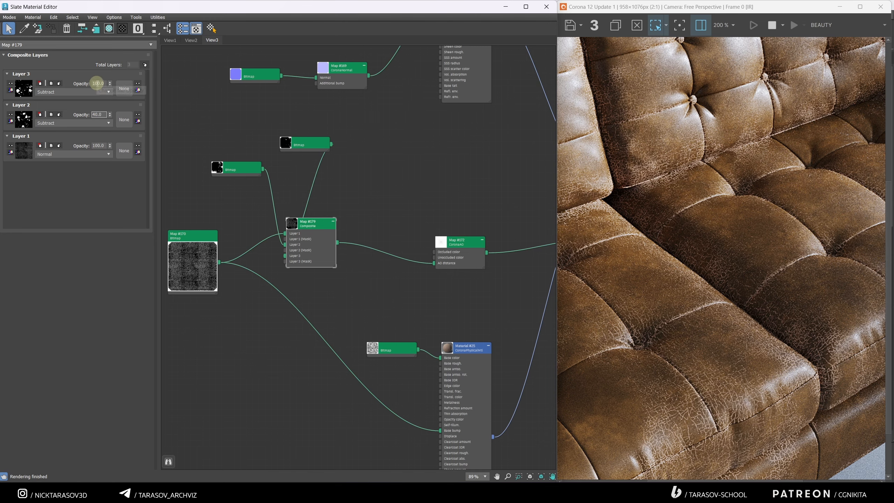
pyautogui.write('30')
pyautogui.press('Return')
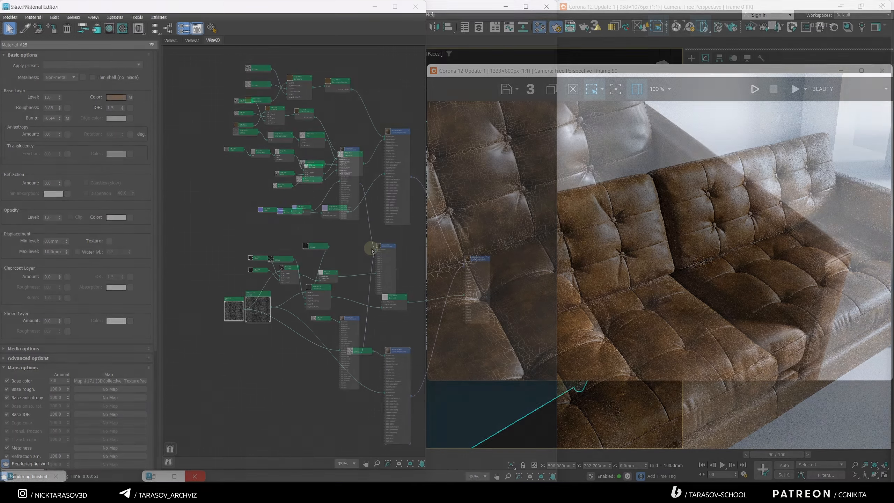
# - Examine the crack detail along the sofa's armrest edges in the render and the crack bitmap's connections in the graph
pyautogui.scroll(3, 827, 266)
pyautogui.scroll(-1, 827, 266)
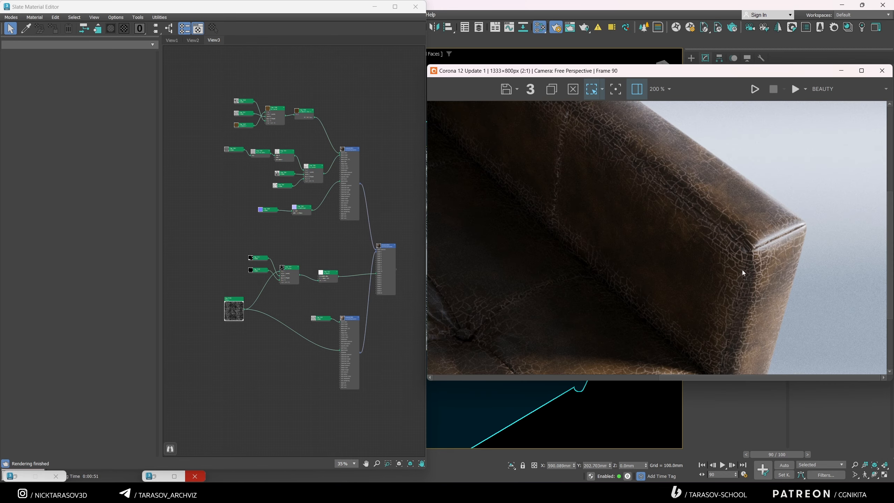
pyautogui.moveTo(747, 280); pyautogui.dragTo(774, 296, button='middle')
pyautogui.scroll(6, 228, 318)
pyautogui.scroll(1, 690, 213)
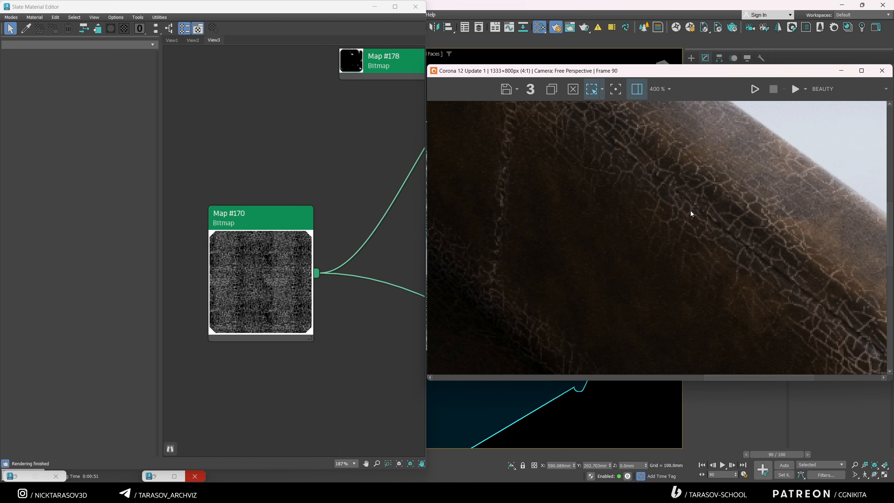
pyautogui.scroll(-1, 698, 226)
pyautogui.scroll(-2, 323, 281)
pyautogui.scroll(-2, 290, 234)
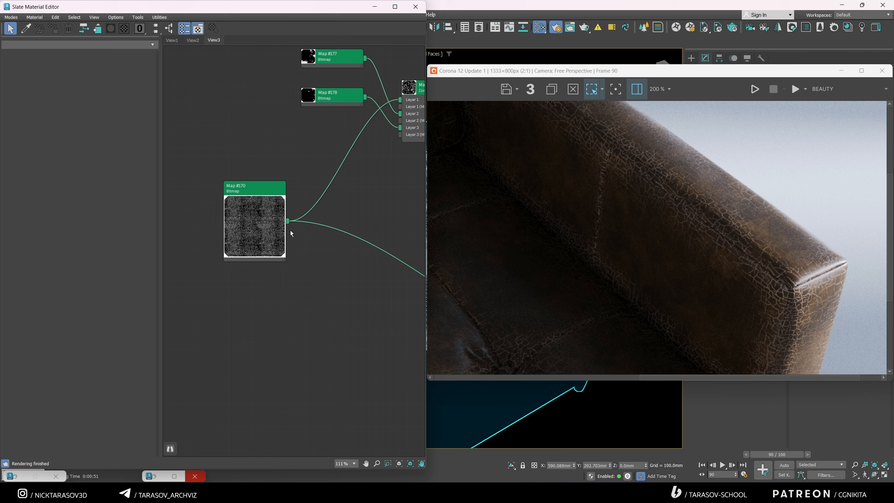
# - Add a CoronaMappingRandomizer map below the crack bitmap in the material graph
pyautogui.rightClick(213, 295)
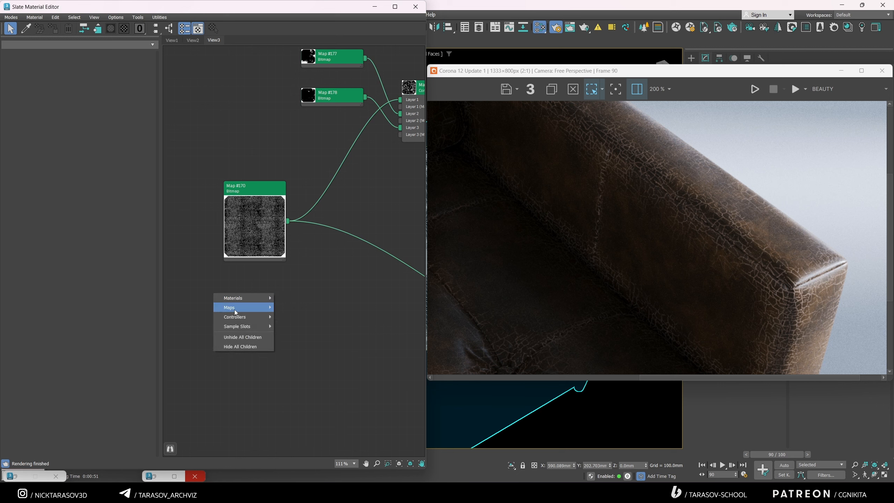
pyautogui.moveTo(246, 307)
pyautogui.moveTo(297, 335)
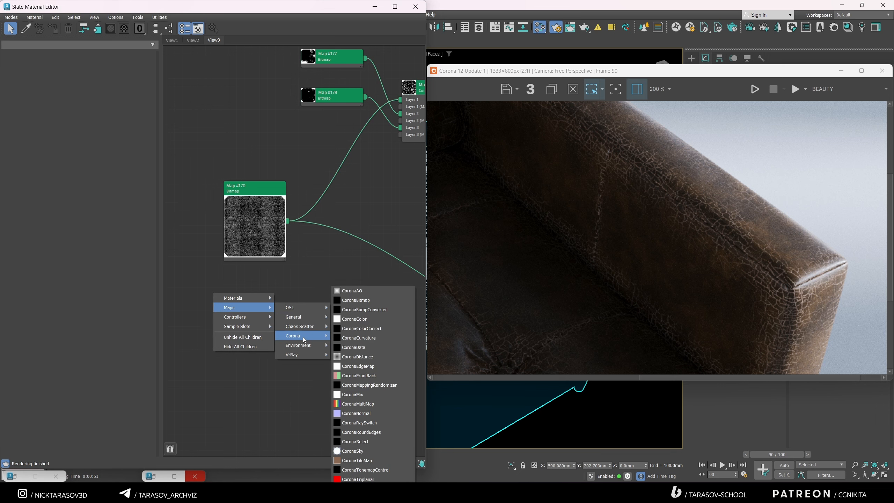
pyautogui.click(365, 387)
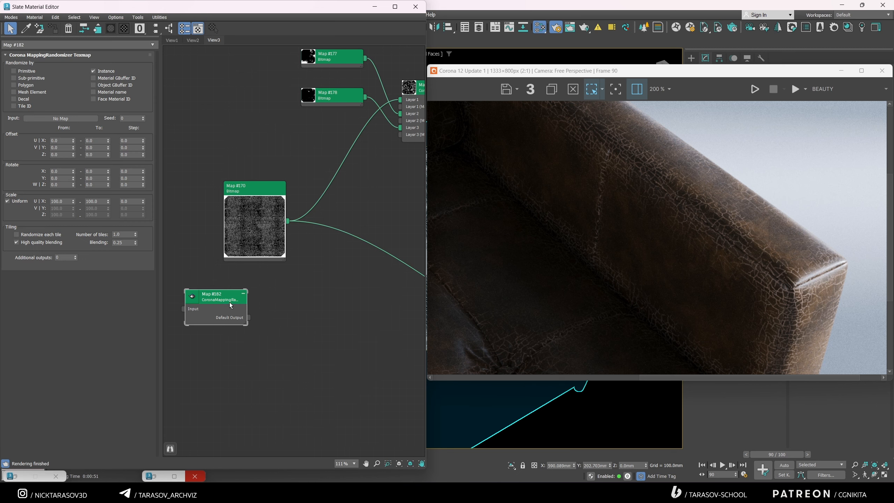
pyautogui.moveTo(224, 306); pyautogui.dragTo(282, 313)
pyautogui.scroll(-1, 743, 200)
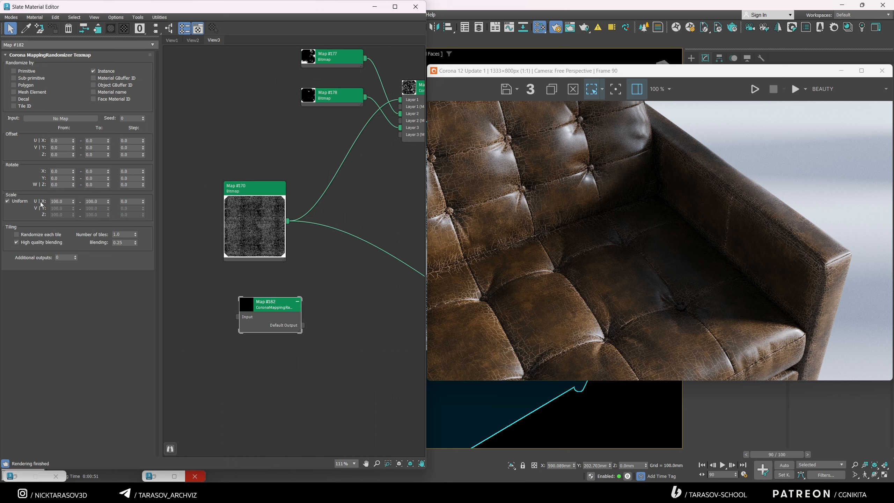
# - Insert the CoronaMappingRandomizer between the crack bitmap and both of its targets, with the bitmap wired into the randomizer's input
pyautogui.moveTo(268, 305); pyautogui.dragTo(291, 313)
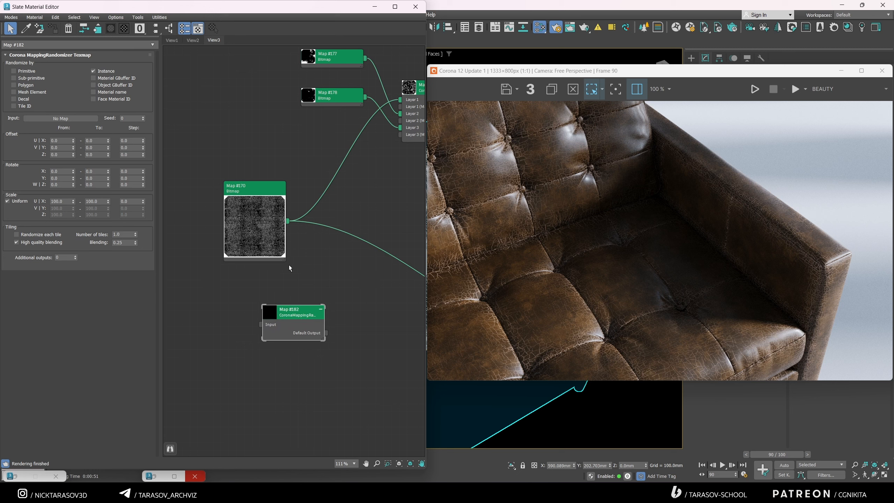
pyautogui.moveTo(262, 202); pyautogui.dragTo(232, 210)
pyautogui.moveTo(294, 315); pyautogui.dragTo(256, 230)
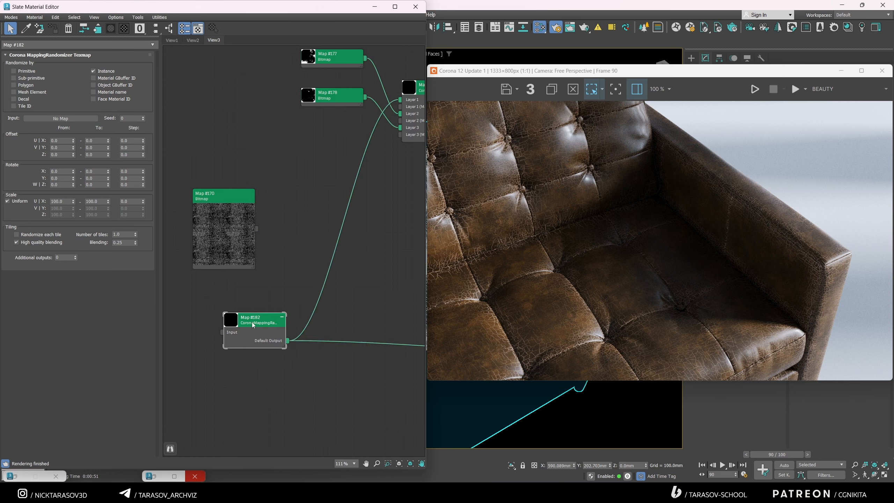
pyautogui.moveTo(261, 318); pyautogui.dragTo(292, 265)
pyautogui.moveTo(238, 200); pyautogui.dragTo(215, 216)
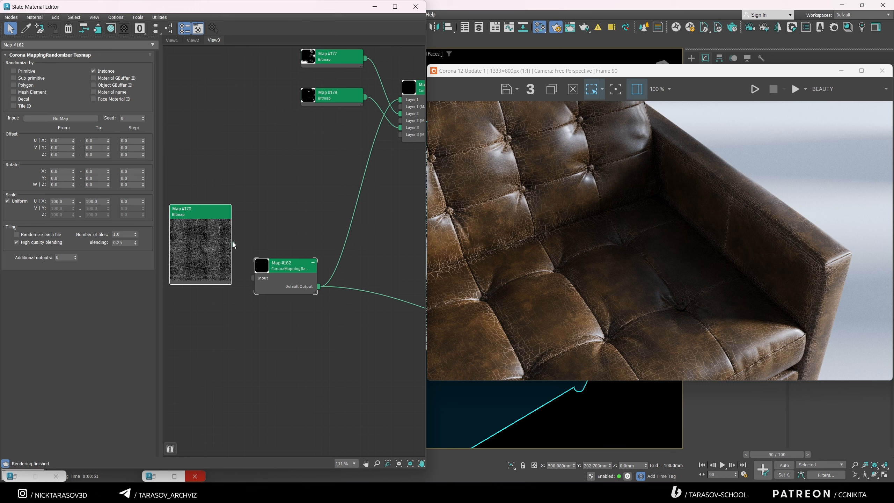
pyautogui.moveTo(250, 279); pyautogui.dragTo(252, 278)
pyautogui.moveTo(307, 277); pyautogui.dragTo(314, 254)
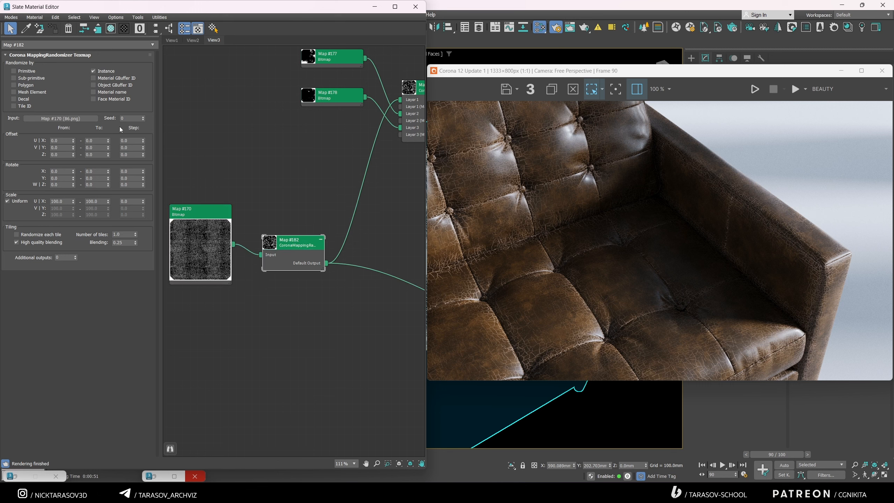
# - Randomize by Primitive instead of Instance, and set the W rotation's upper limit to 360 with a step of 10
pyautogui.click(94, 71)
pyautogui.click(14, 72)
pyautogui.moveTo(101, 185); pyautogui.dragTo(84, 185)
pyautogui.write('360')
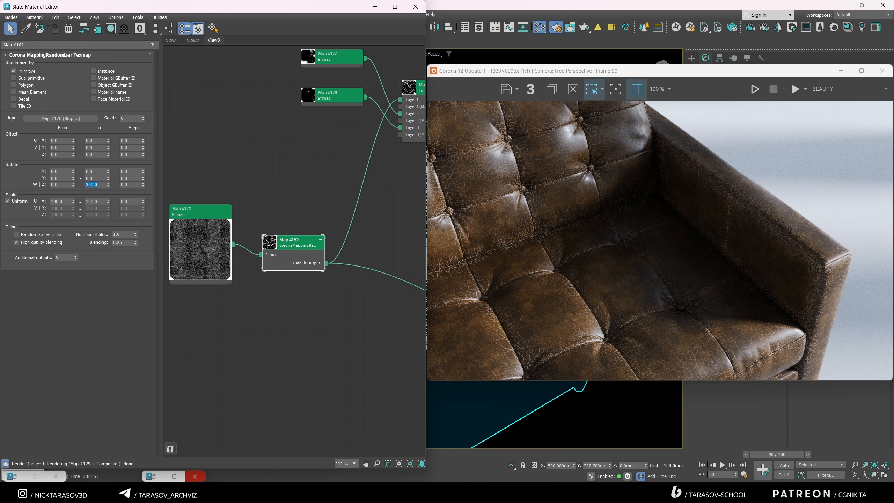
pyautogui.moveTo(136, 185); pyautogui.dragTo(119, 185)
pyautogui.write('10')
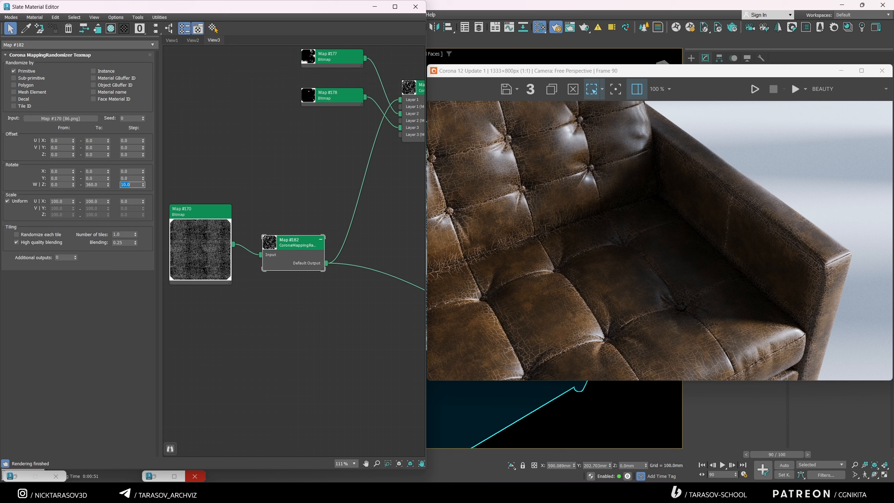
# - Set the uniform scale range to 20–40 with a step of 5, and enable Randomize each tile with about 2 tiles
pyautogui.moveTo(71, 201); pyautogui.dragTo(118, 205)
pyautogui.write('2')
pyautogui.write('0')
pyautogui.write('40')
pyautogui.write('5')
pyautogui.press('Return')
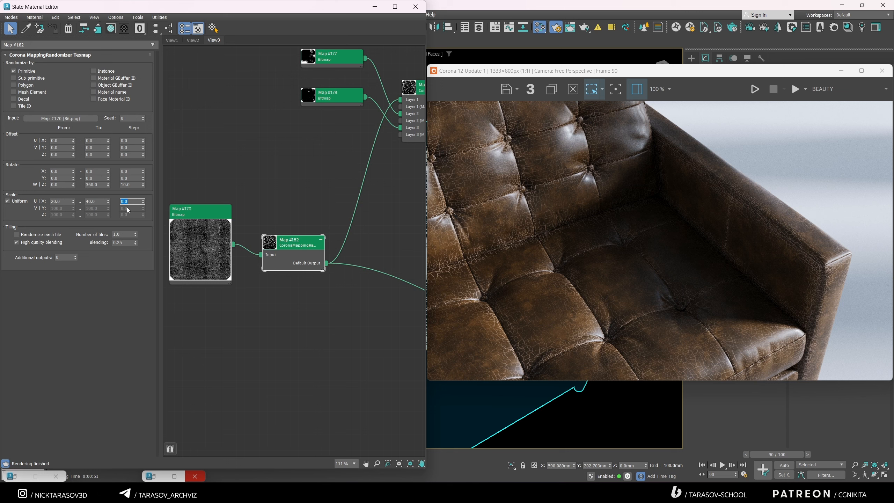
pyautogui.click(16, 234)
pyautogui.moveTo(135, 234); pyautogui.dragTo(134, 193)
# - Start interactive rendering and inspect the randomized crack pattern around the sofa's armrest corner
pyautogui.click(754, 89)
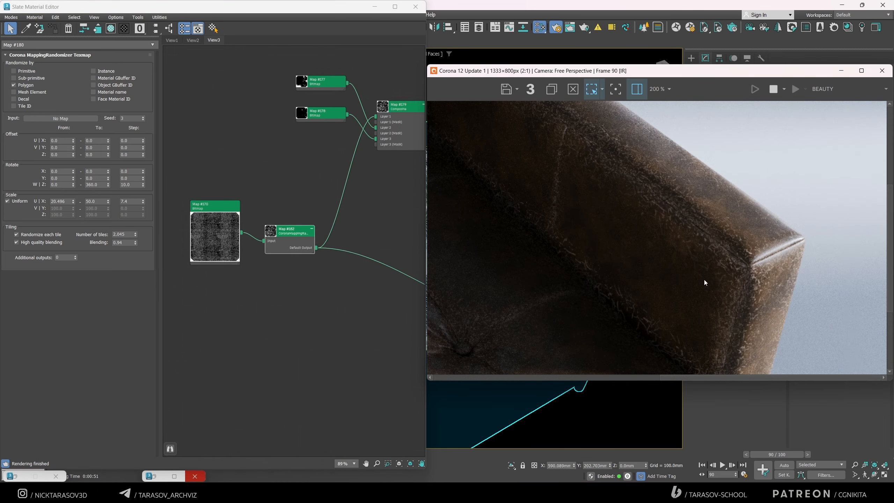
pyautogui.moveTo(684, 267); pyautogui.dragTo(724, 319, button='middle')
pyautogui.moveTo(605, 228); pyautogui.dragTo(657, 281, button='middle')
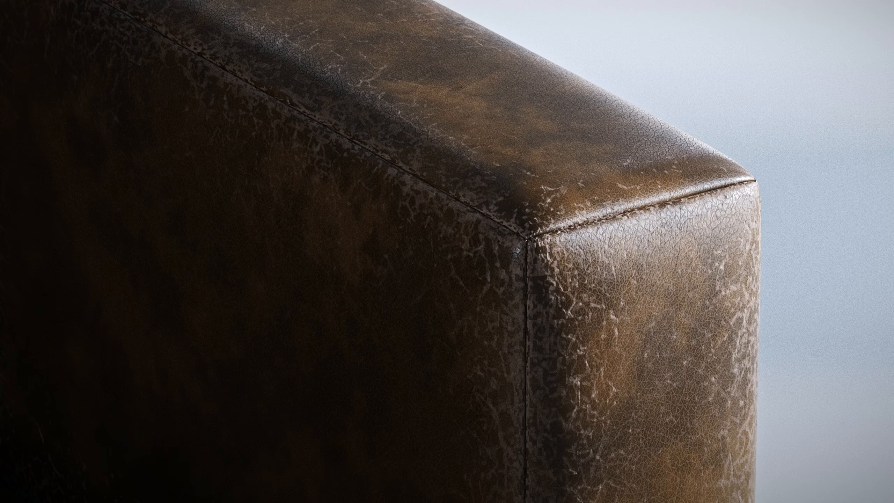